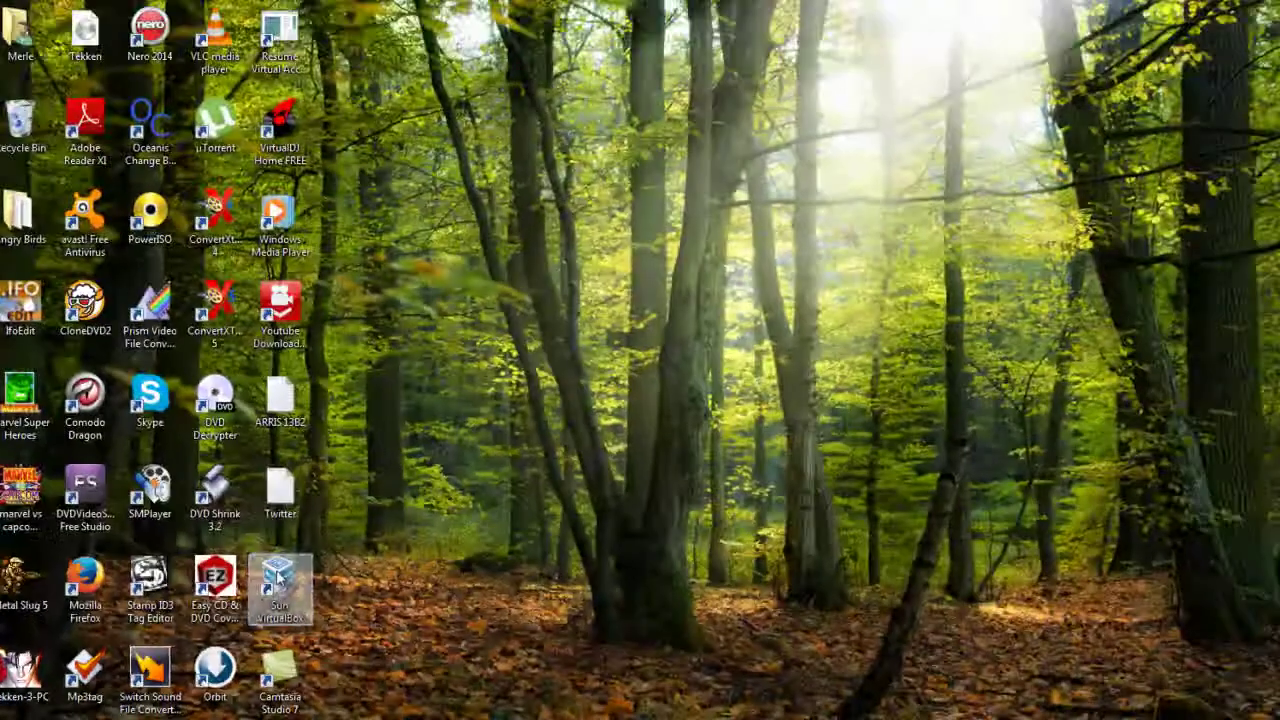
# - Launch Sun VirtualBox from its desktop shortcut
pyautogui.click(636, 390)
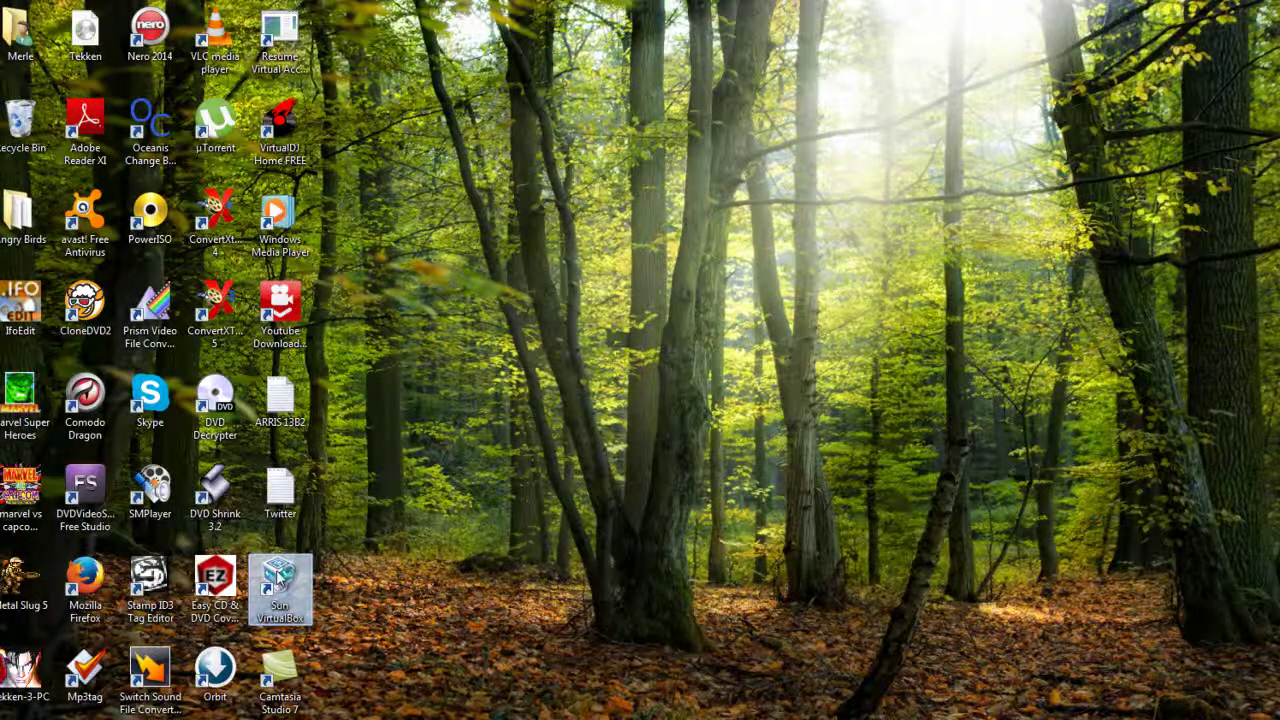
pyautogui.doubleClick(280, 580)
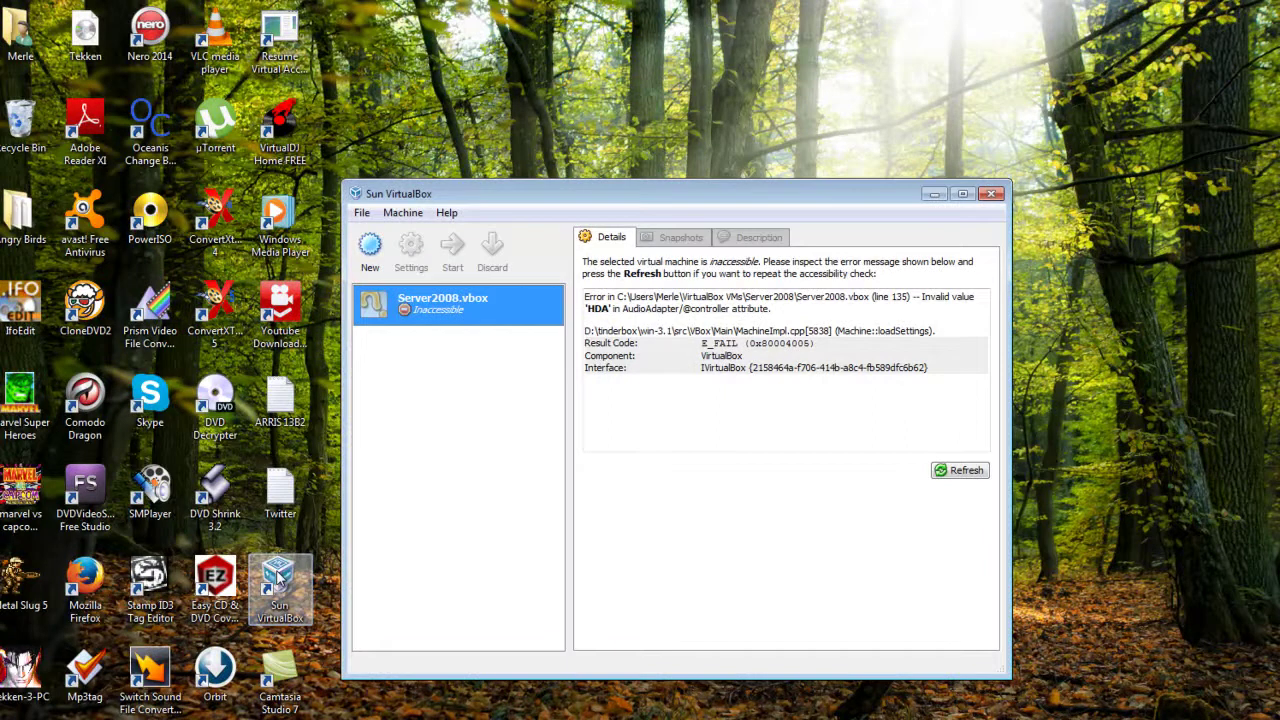
# - Delete and unregister the inaccessible Server2008.vbox machine
pyautogui.rightClick(476, 314)
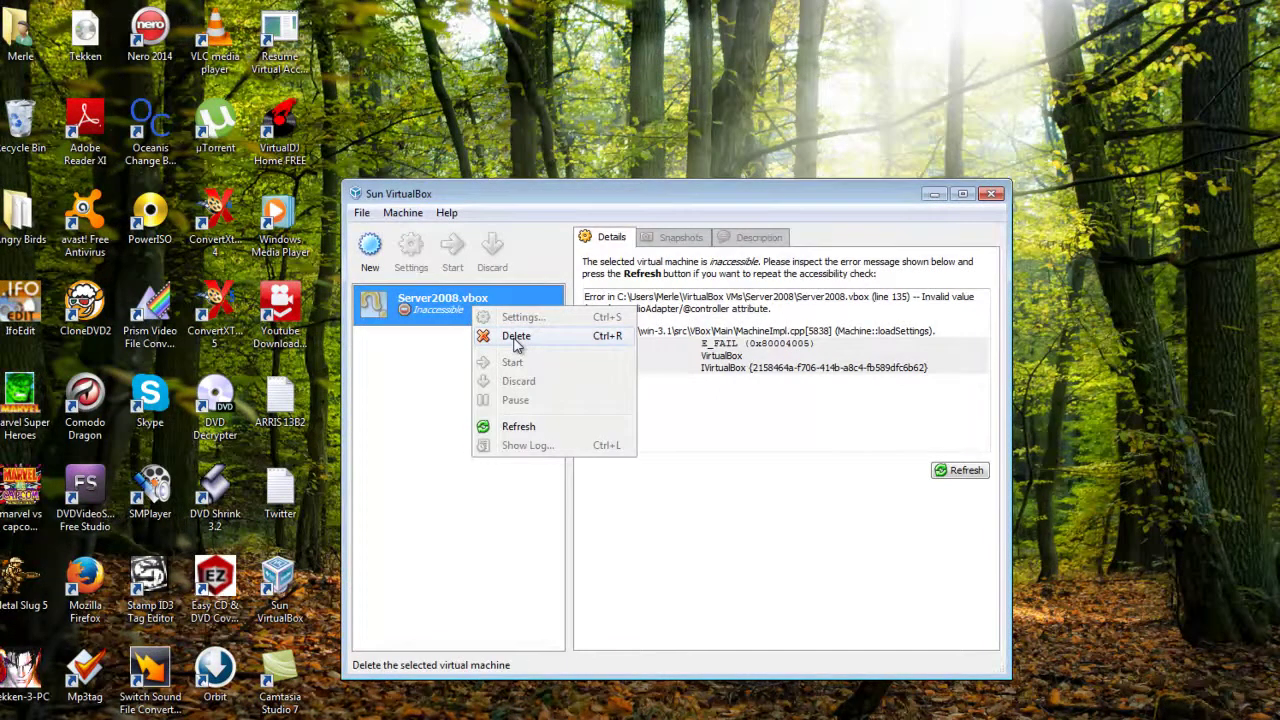
pyautogui.click(516, 340)
pyautogui.click(637, 480)
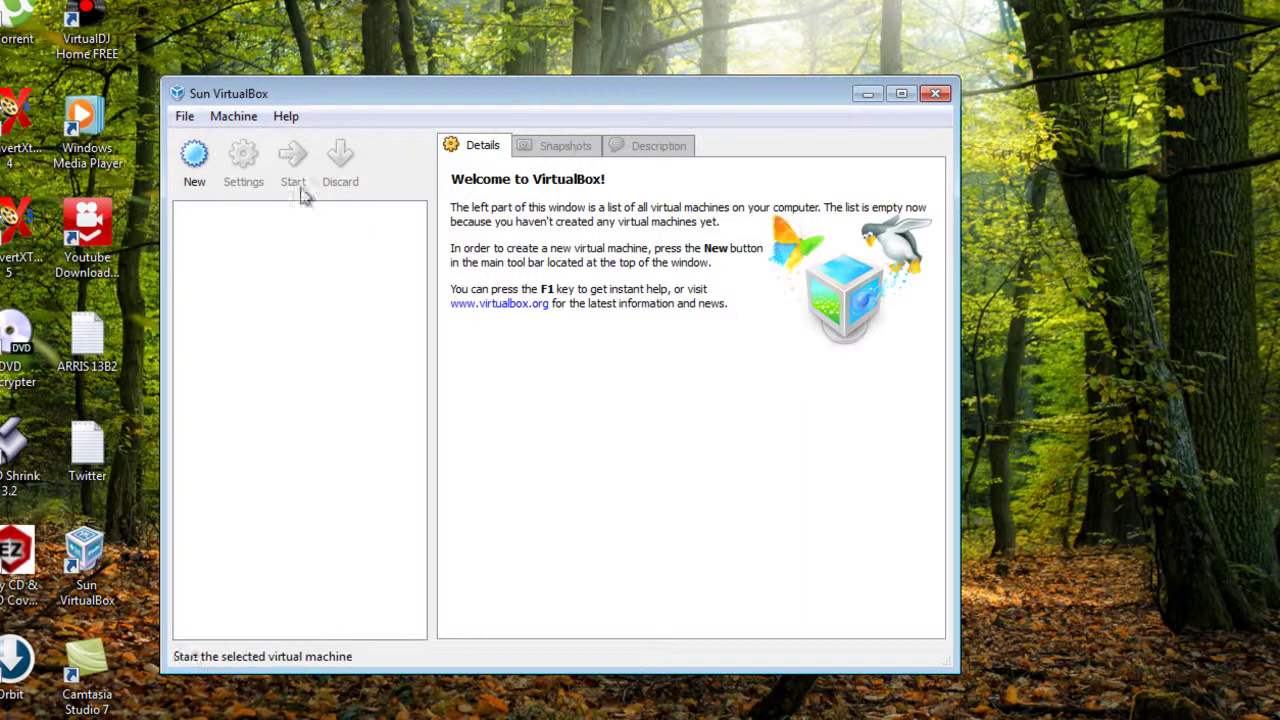
# - Start a new virtual machine named Server2008 with version Windows 2008
pyautogui.click(196, 170)
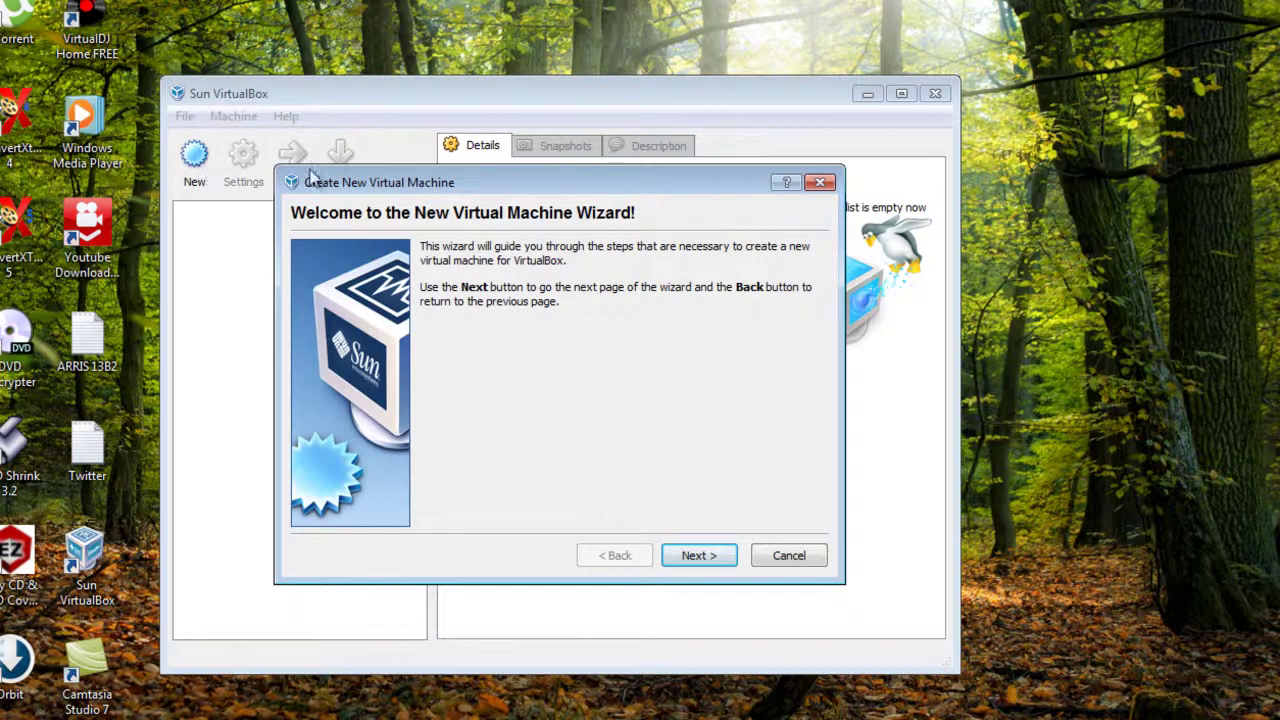
pyautogui.moveTo(474, 177); pyautogui.dragTo(503, 187)
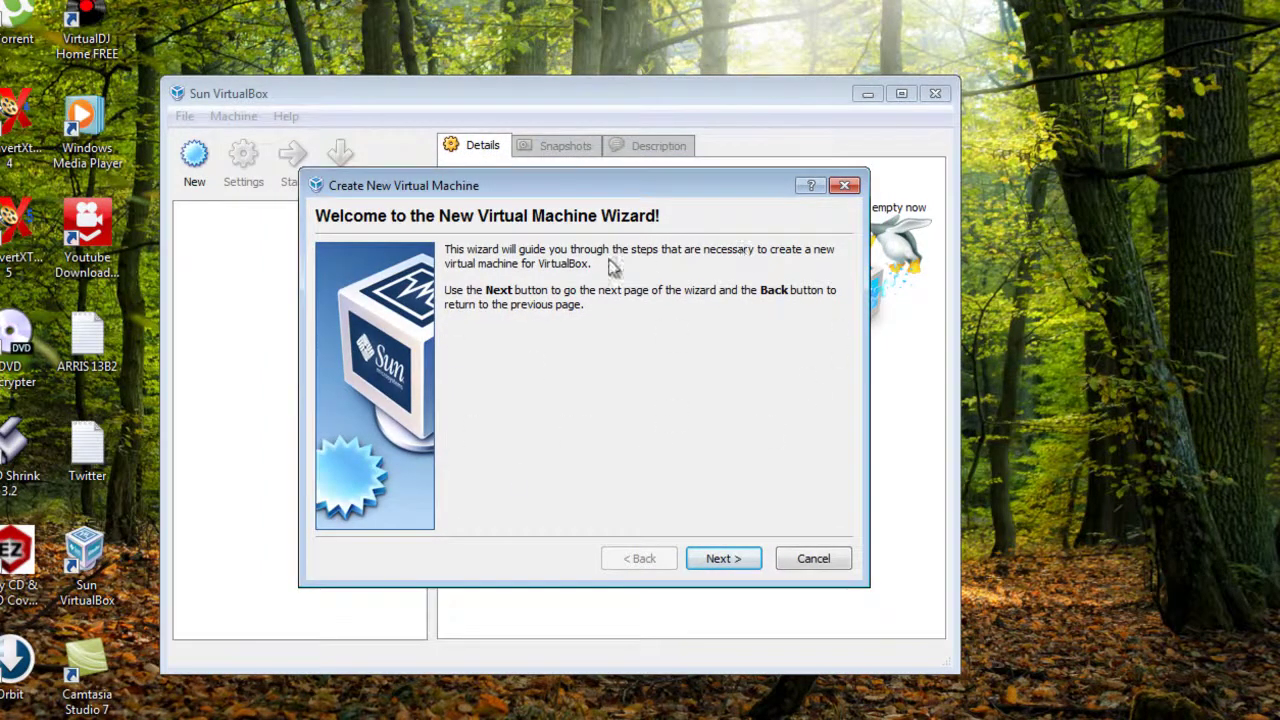
pyautogui.click(718, 559)
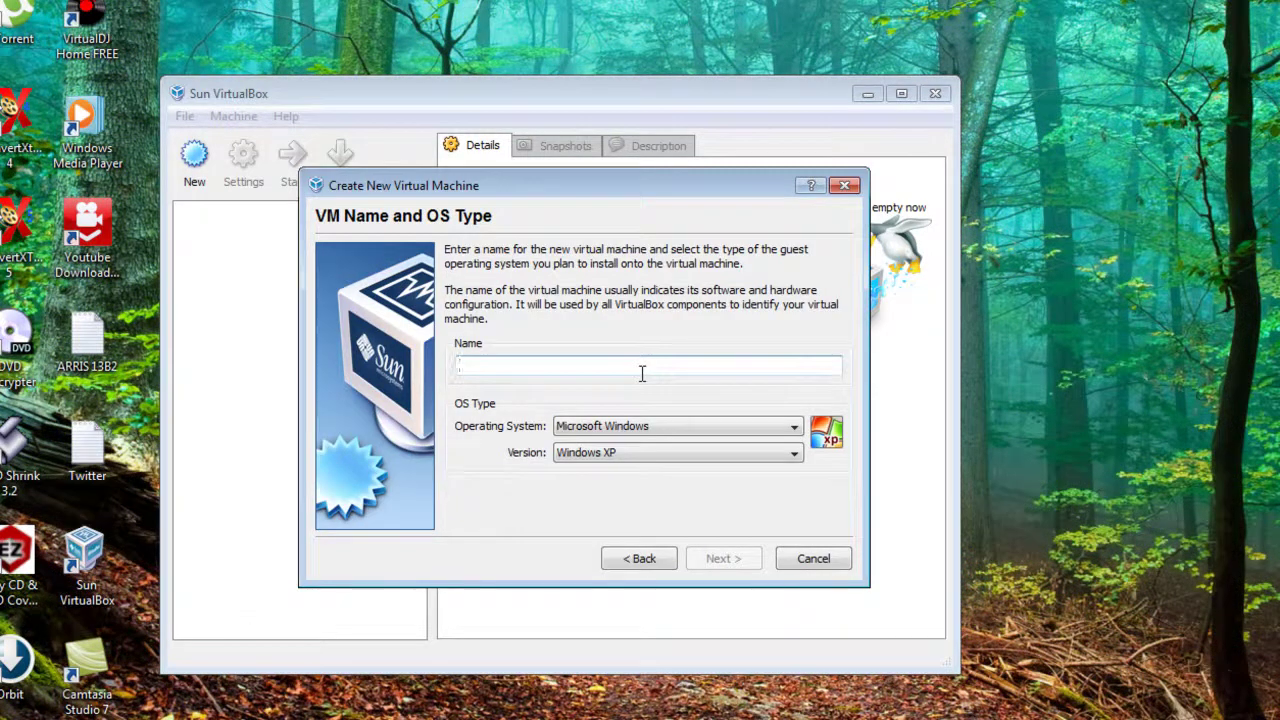
pyautogui.write('Server2008')
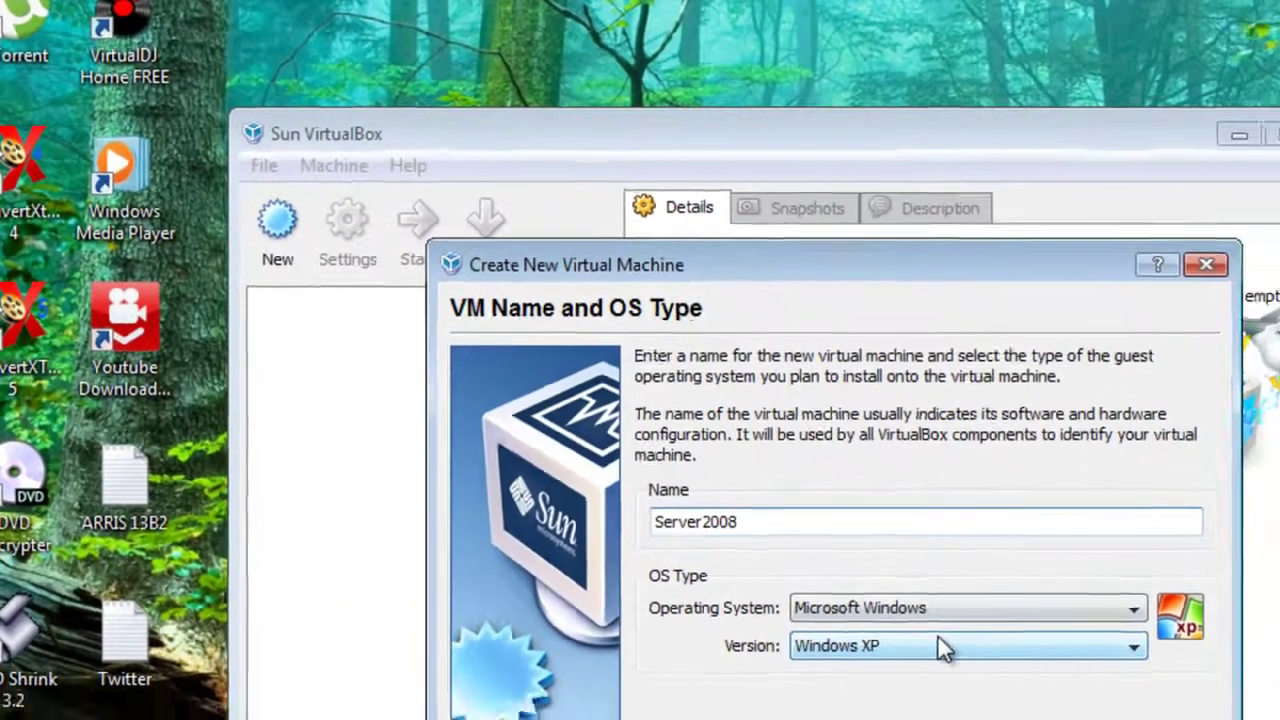
pyautogui.click(943, 647)
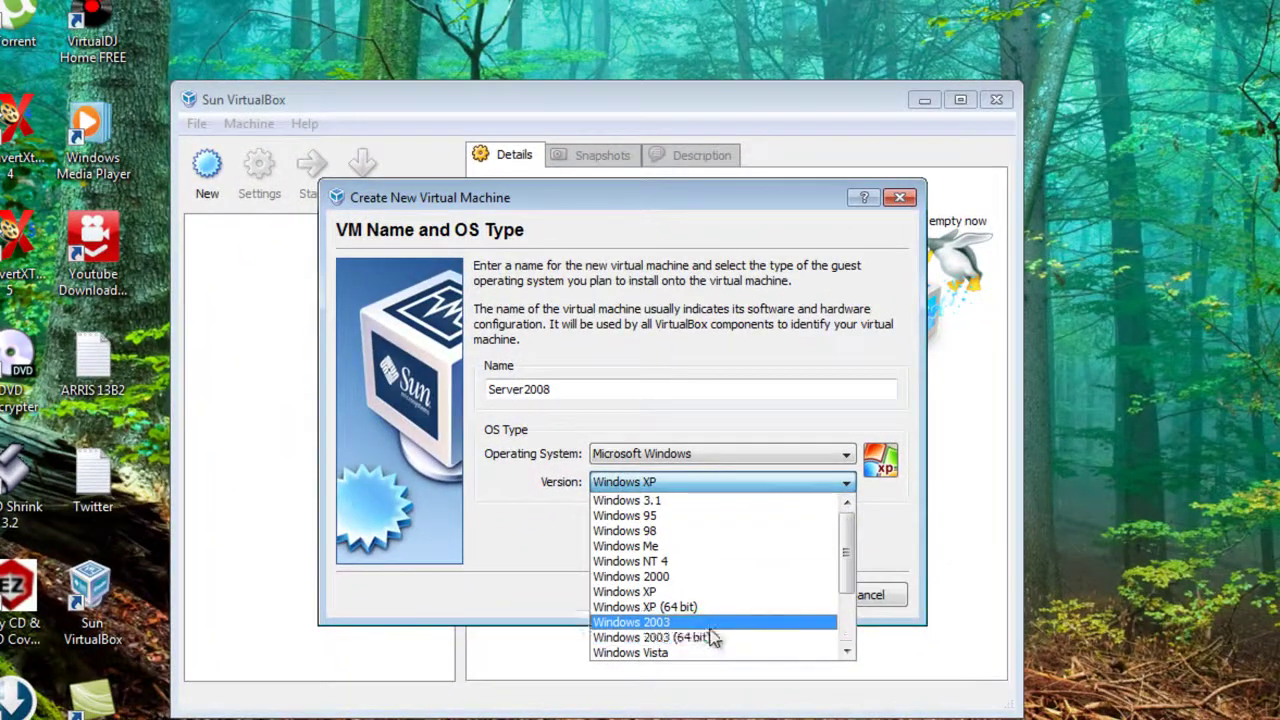
pyautogui.scroll(-2, 959, 719)
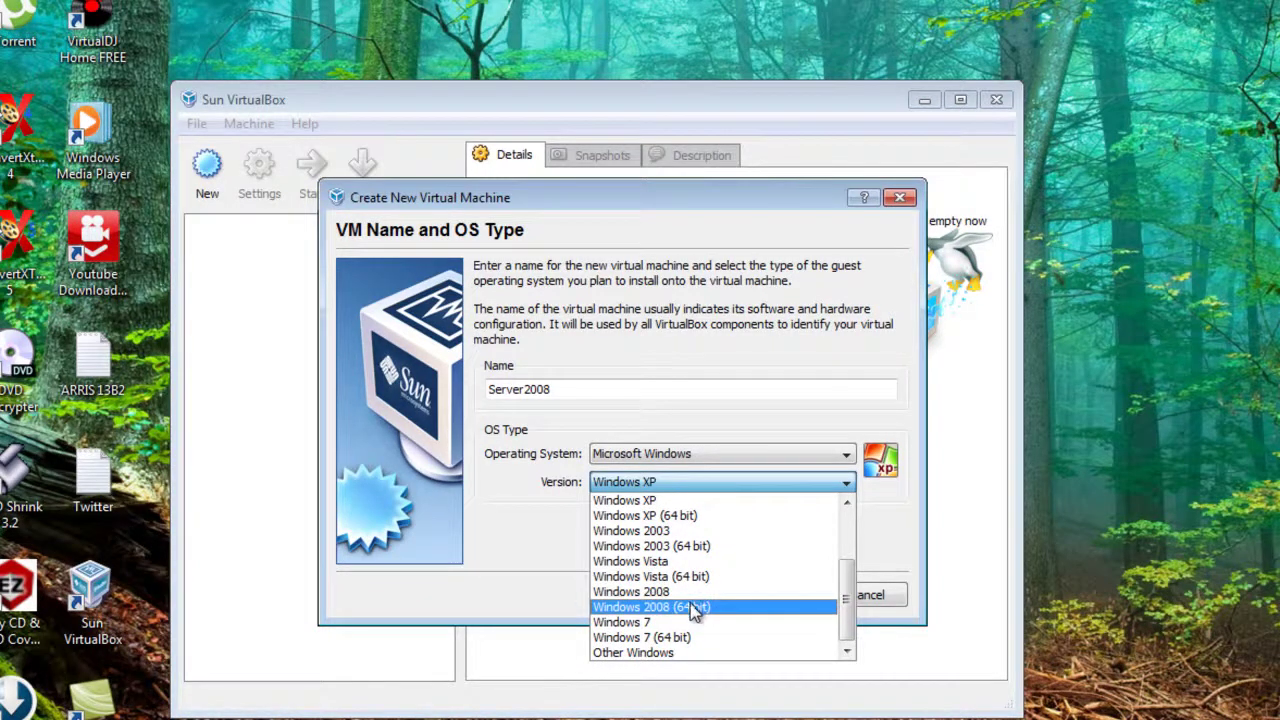
pyautogui.click(688, 593)
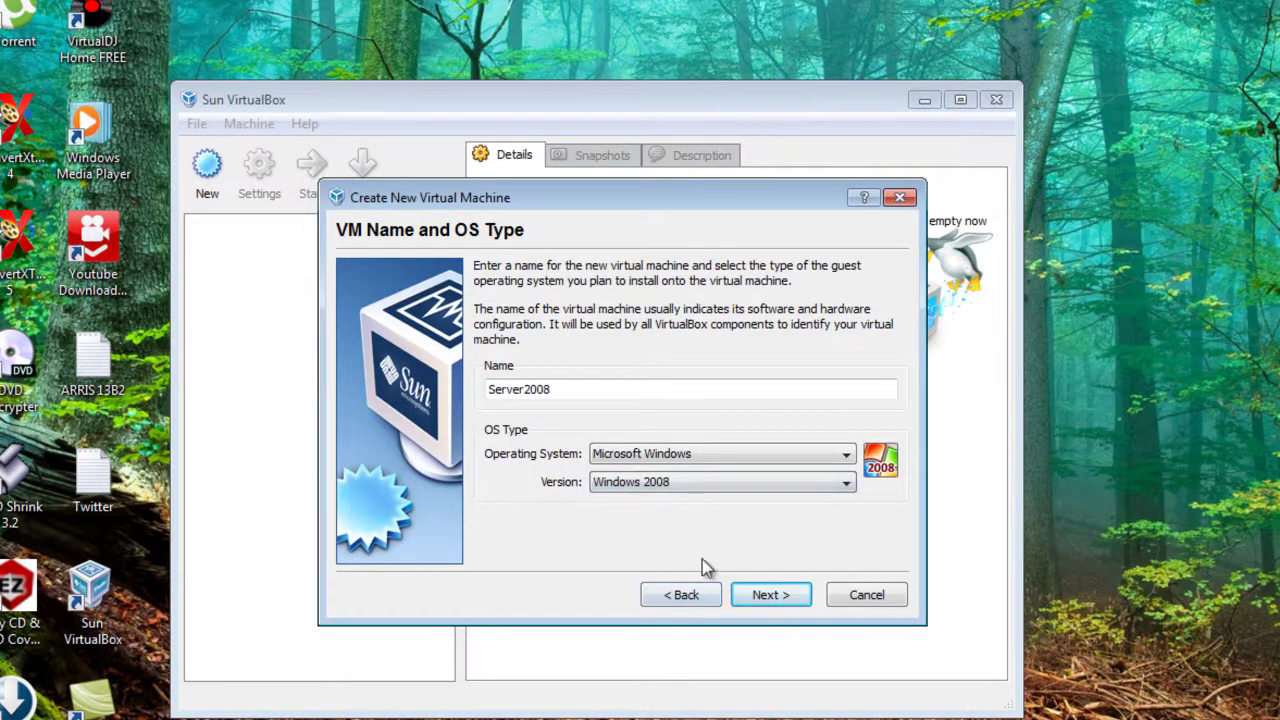
# - Reconfirm Windows 2008 as the version and accept 512 MB of memory
pyautogui.click(770, 595)
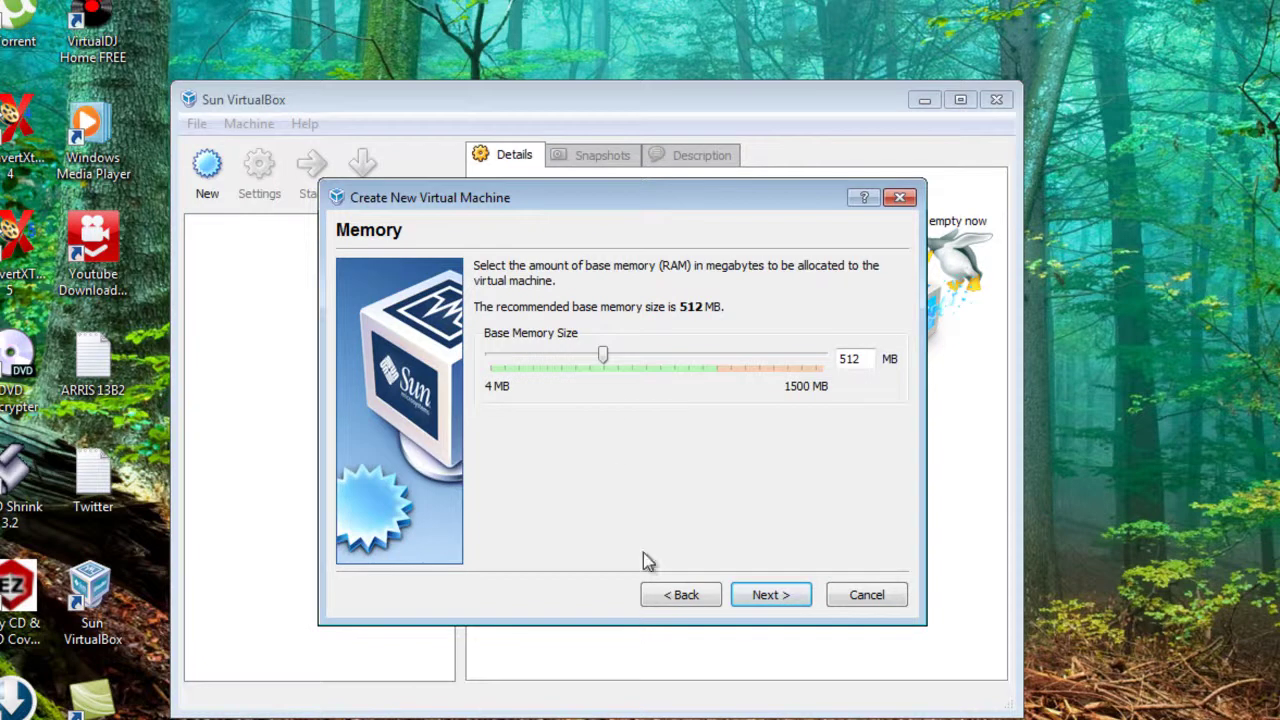
pyautogui.click(681, 596)
pyautogui.click(668, 484)
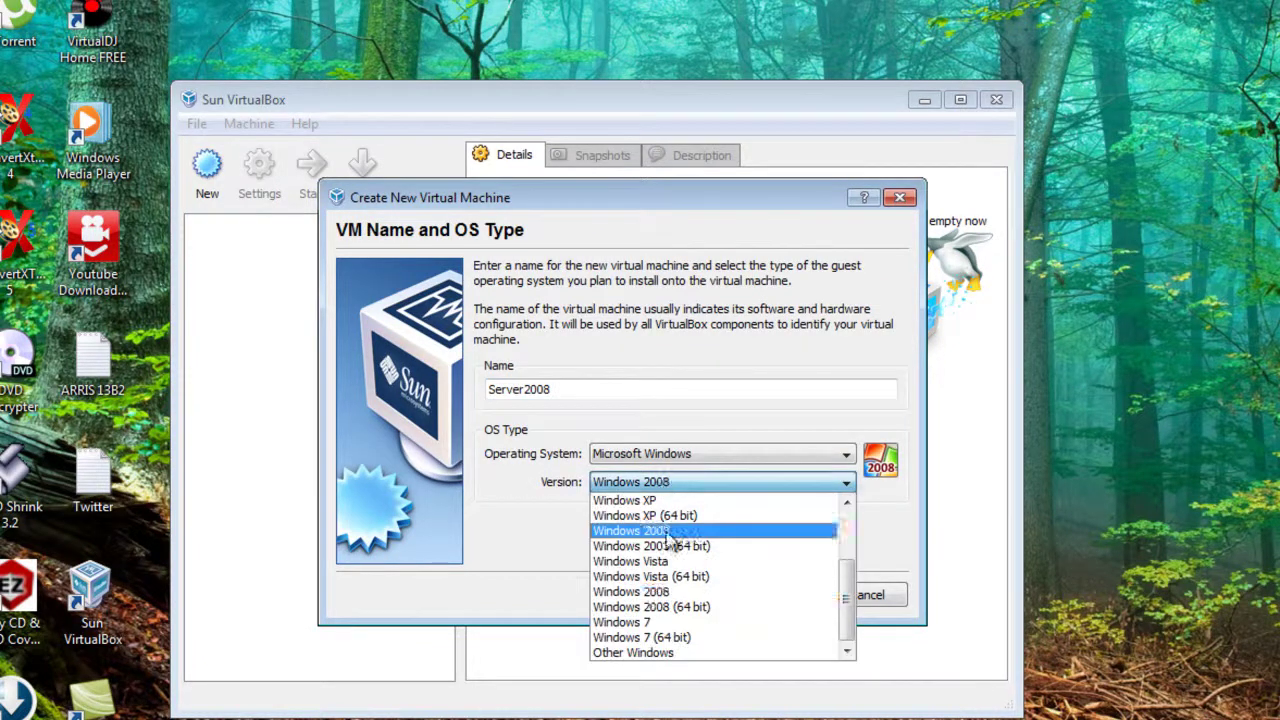
pyautogui.click(669, 594)
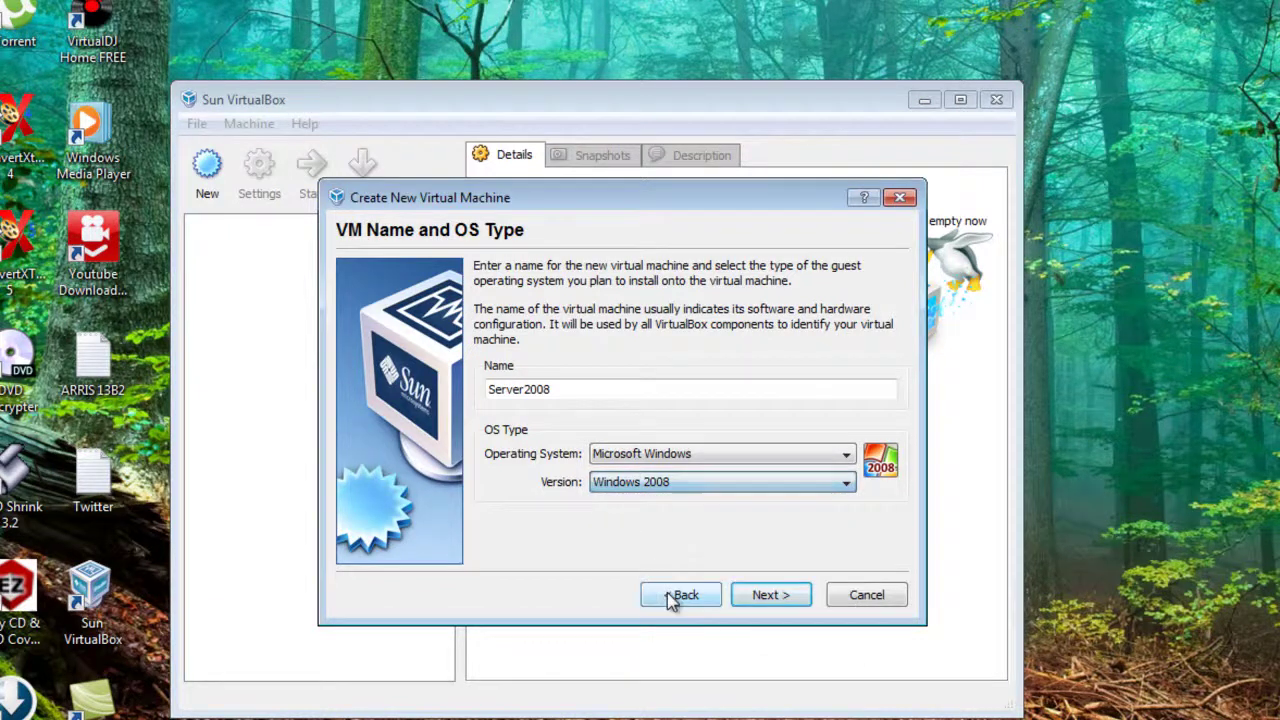
pyautogui.click(767, 596)
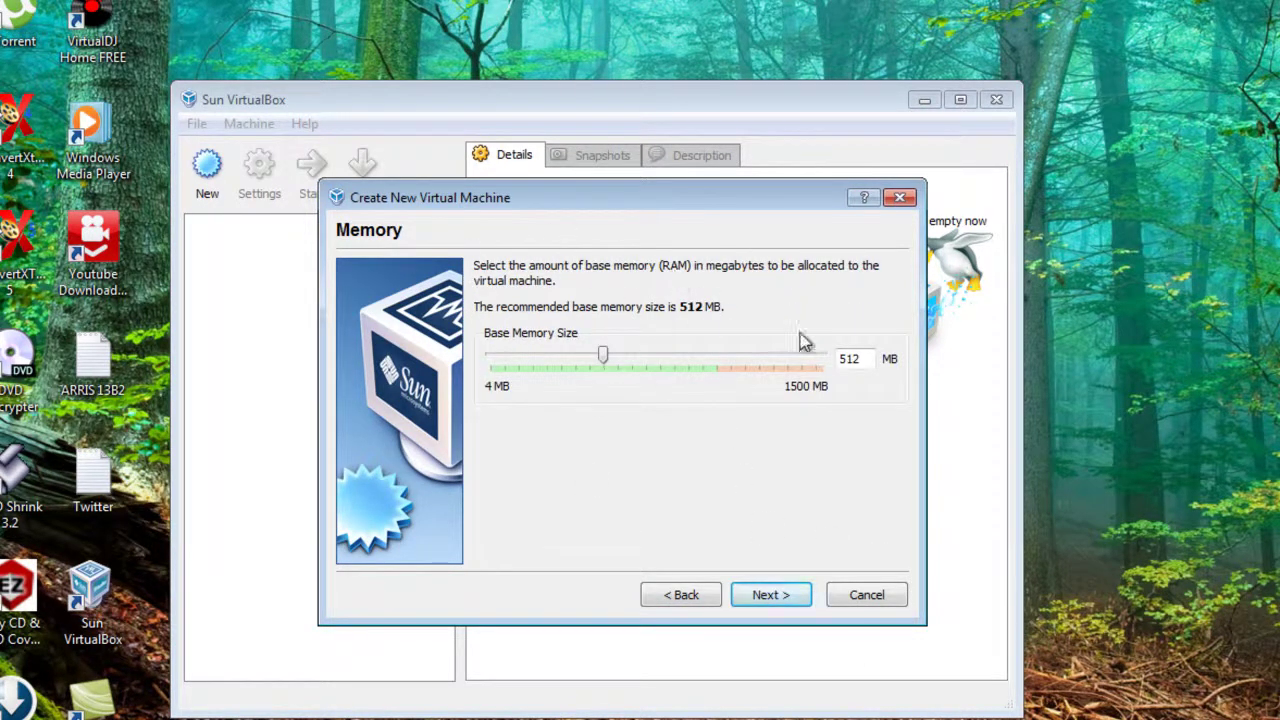
pyautogui.click(770, 598)
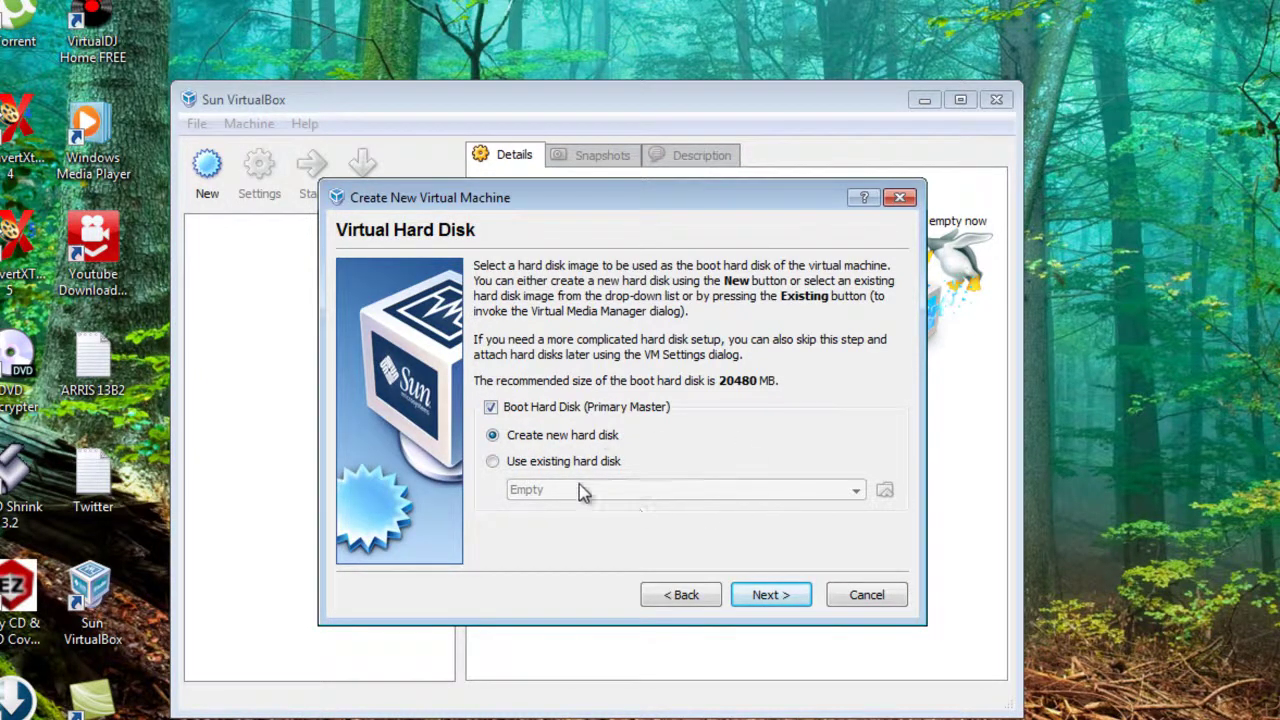
# - Create a dynamically expanding 20.00 GB virtual disk named Server2008.vdi
pyautogui.click(780, 598)
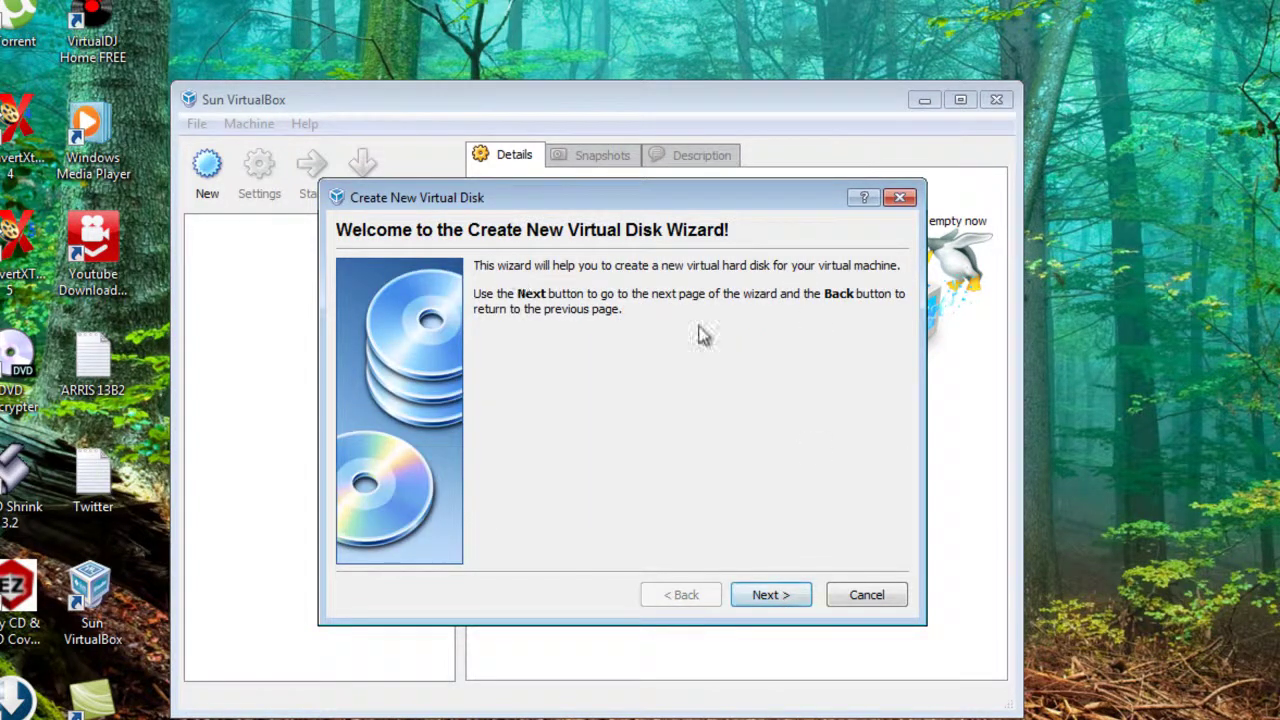
pyautogui.click(761, 596)
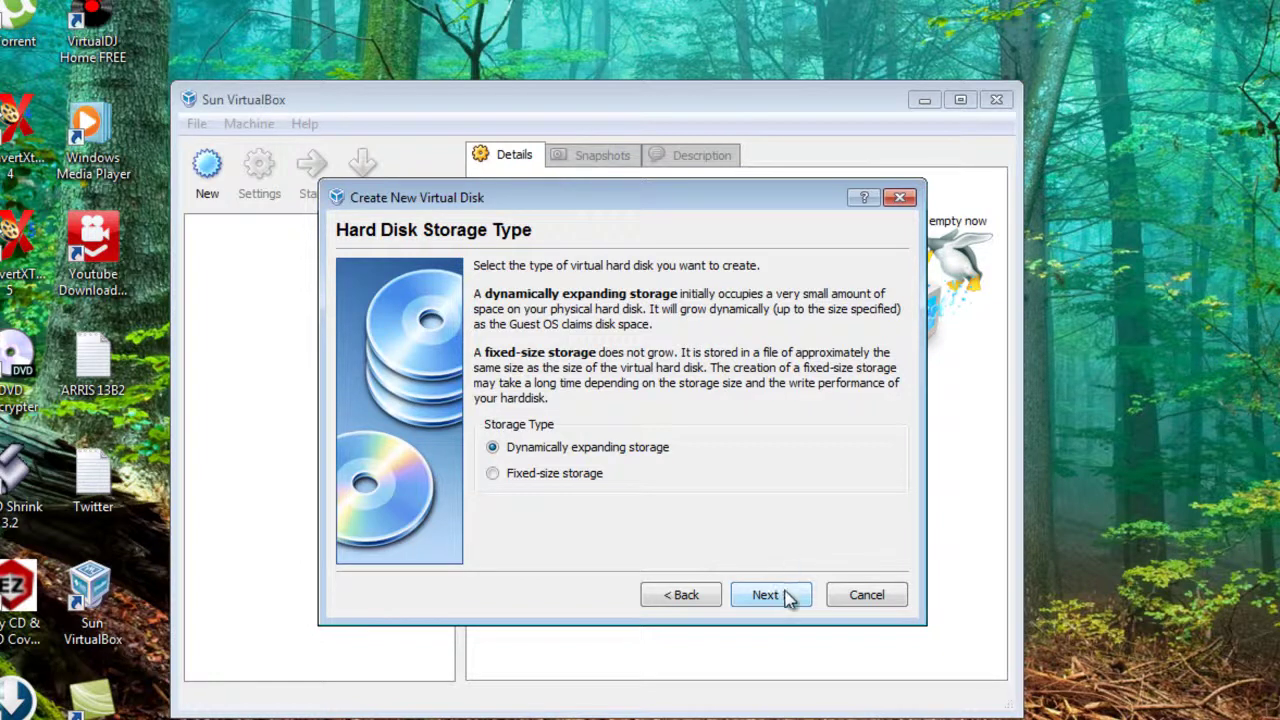
pyautogui.click(786, 597)
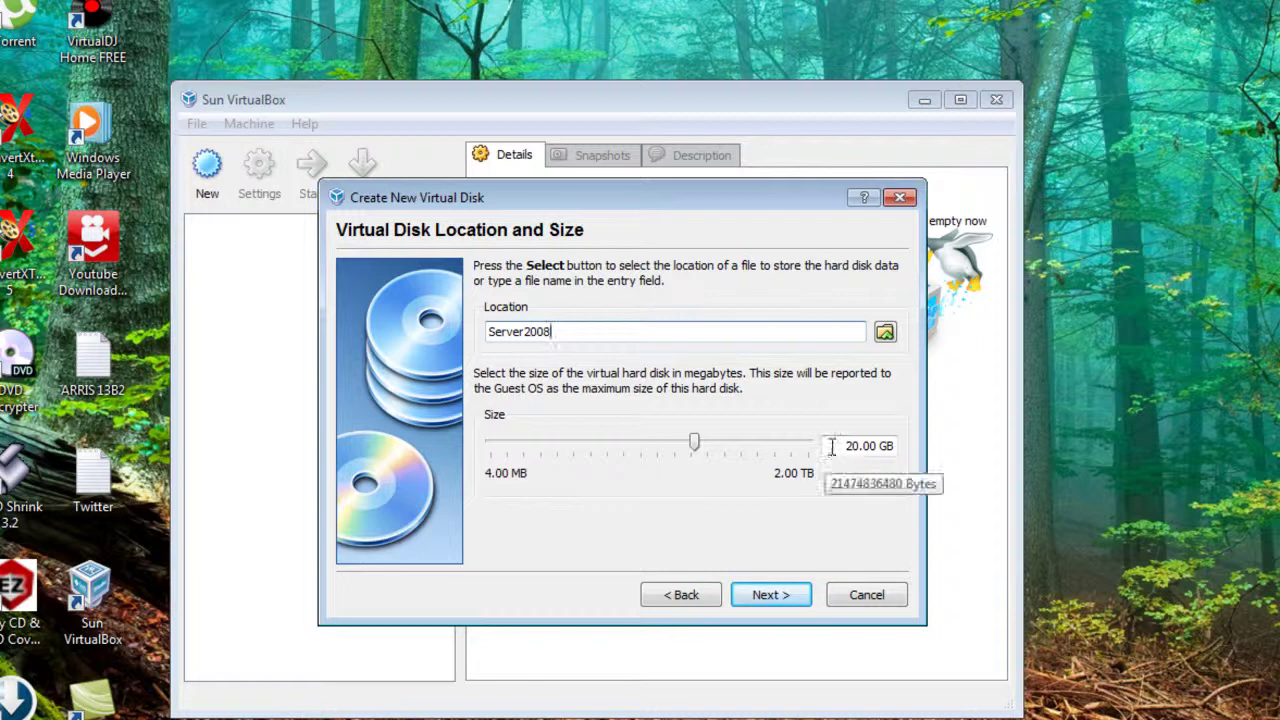
pyautogui.moveTo(837, 446); pyautogui.dragTo(903, 445)
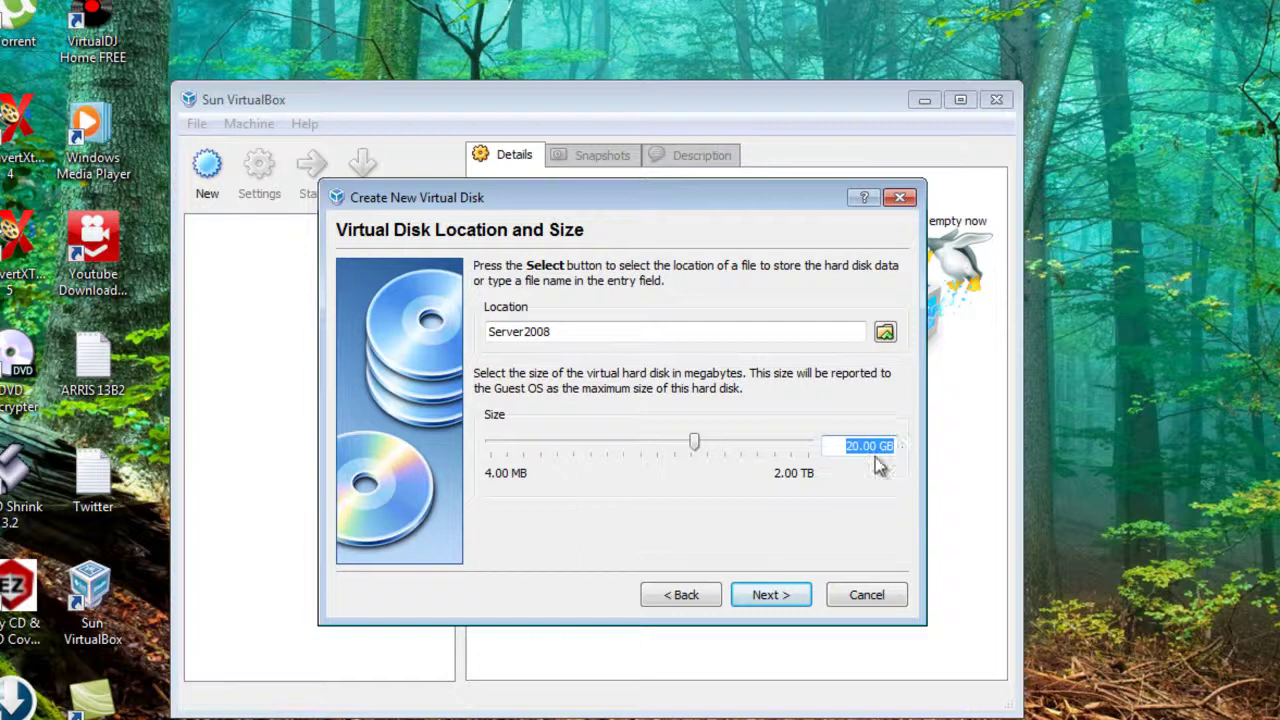
pyautogui.click(868, 447)
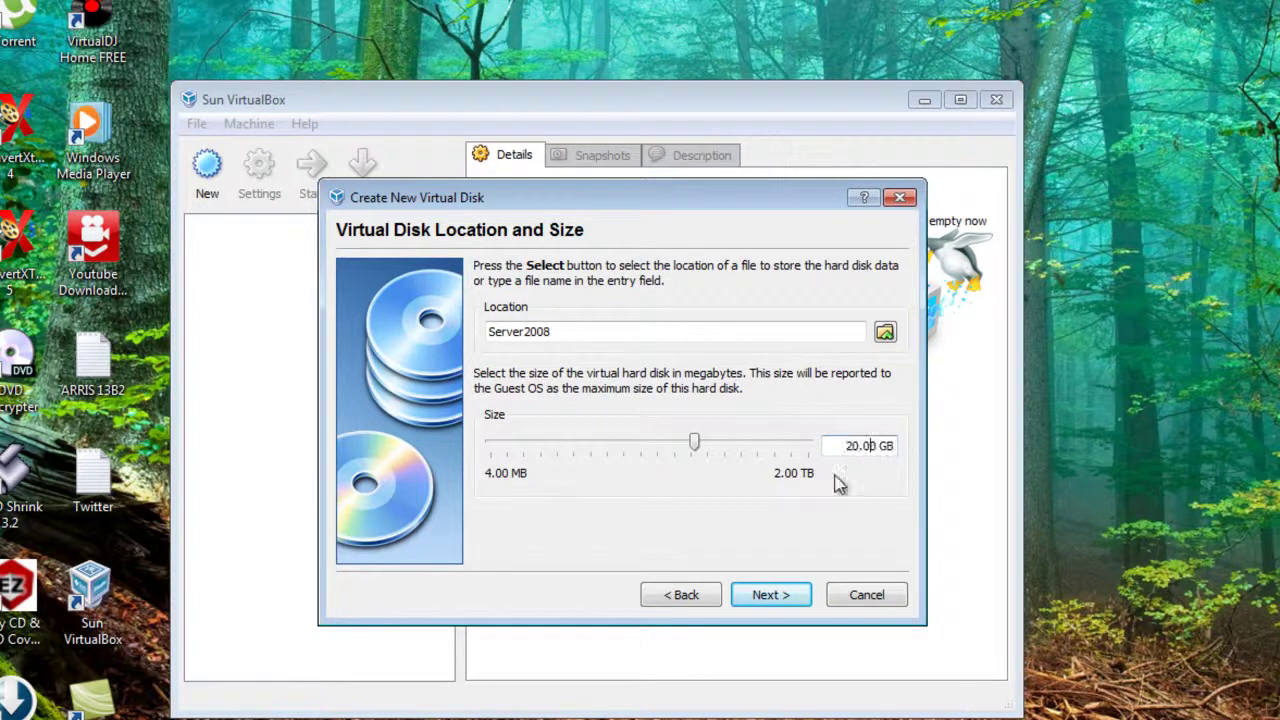
pyautogui.click(767, 597)
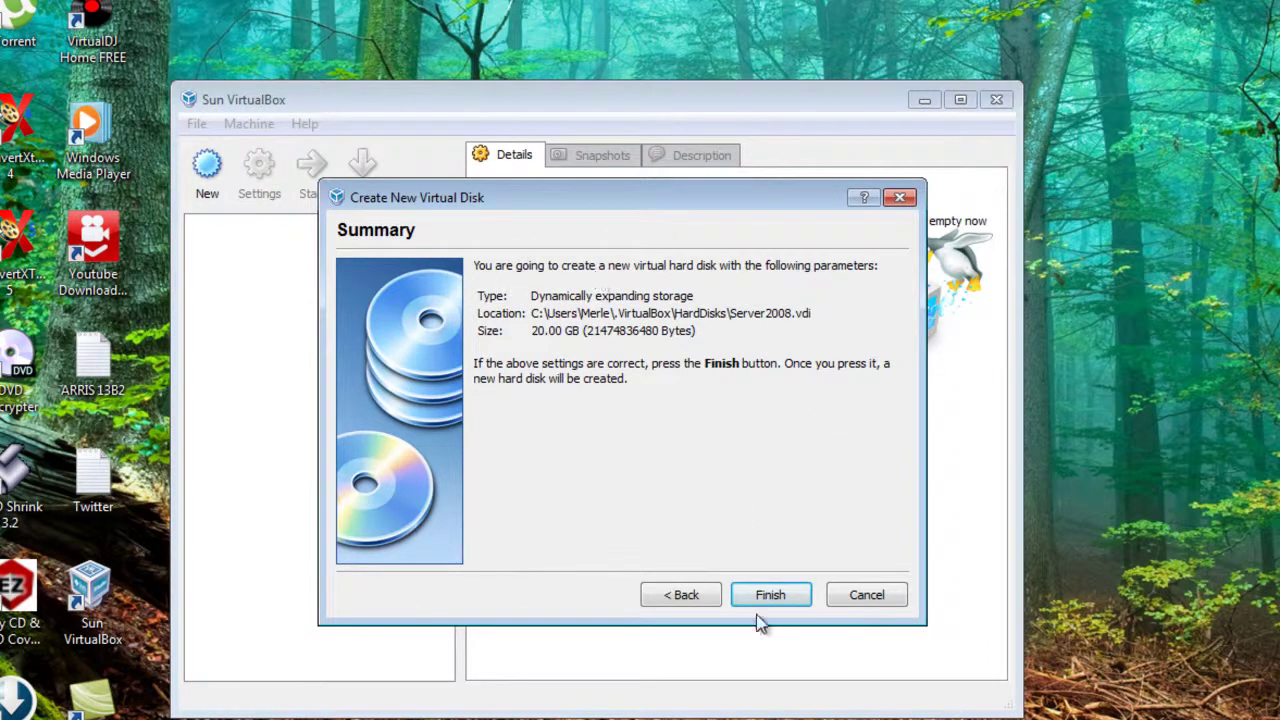
pyautogui.click(770, 597)
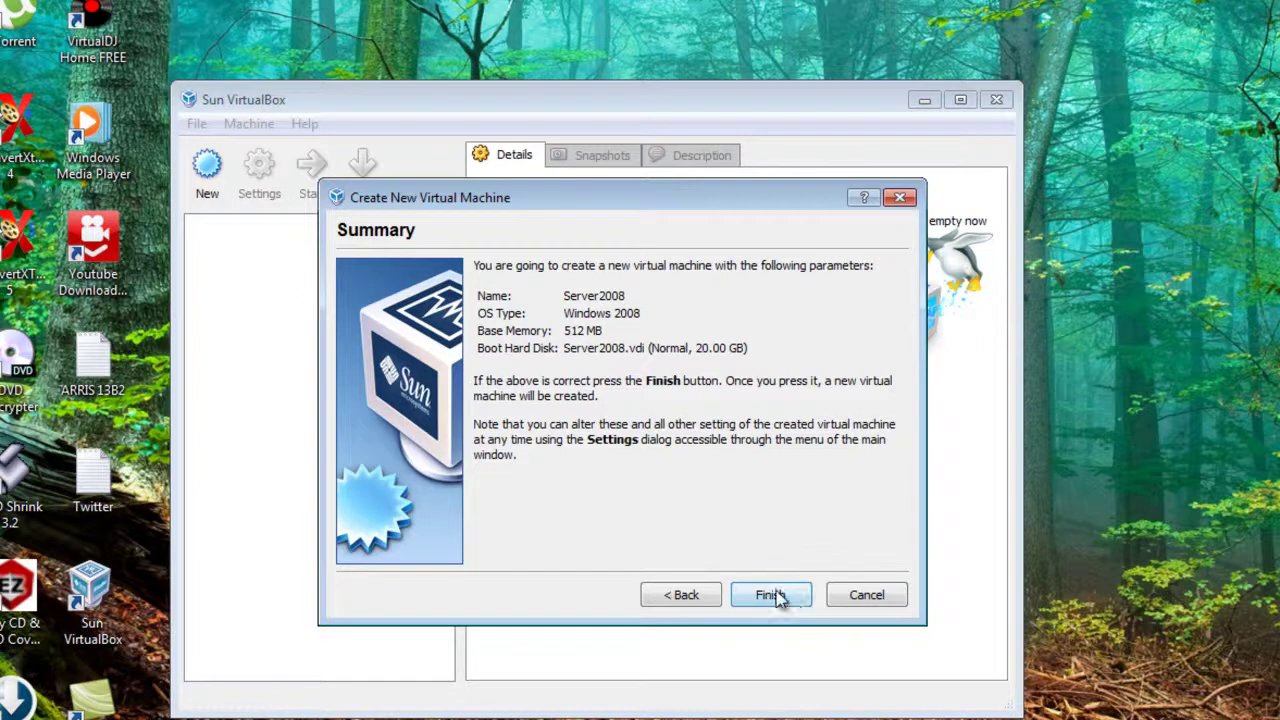
# - Finish the Server2008 machine wizard, review its Details pane, and open its Settings
pyautogui.click(772, 595)
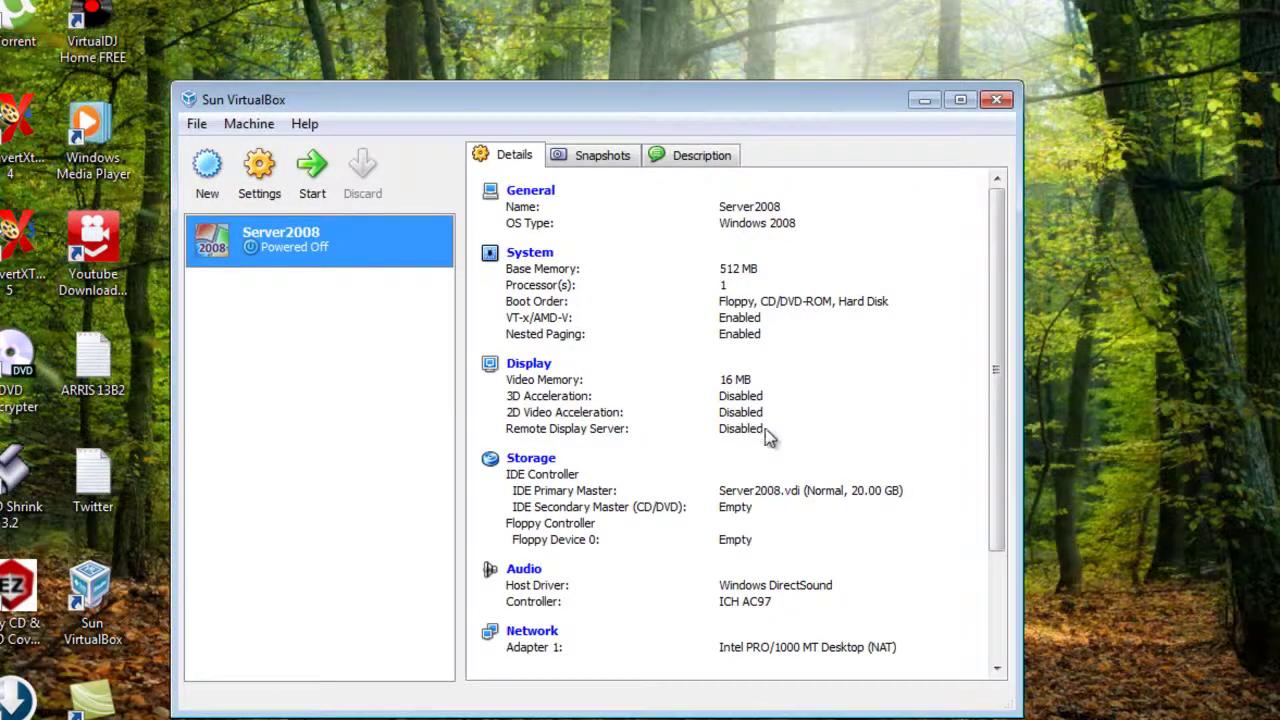
pyautogui.scroll(-3, 766, 437)
pyautogui.scroll(3, 766, 437)
pyautogui.scroll(-3, 766, 437)
pyautogui.scroll(3, 765, 437)
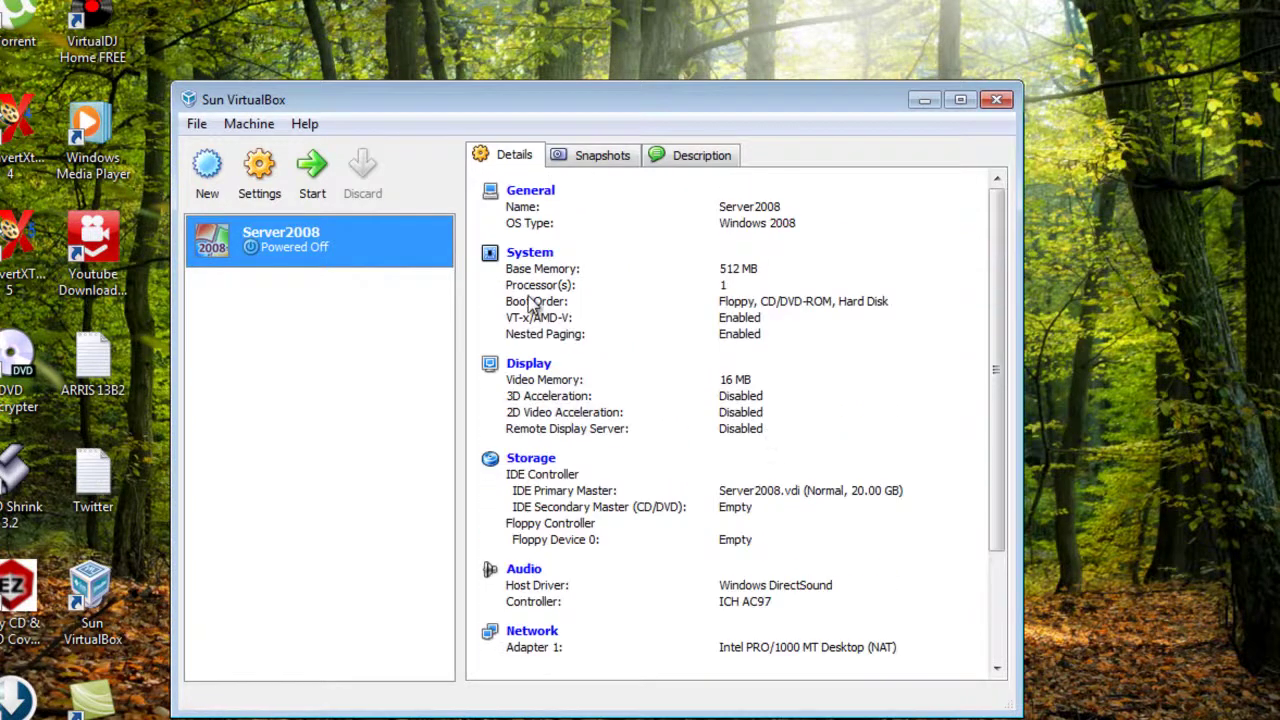
pyautogui.click(265, 172)
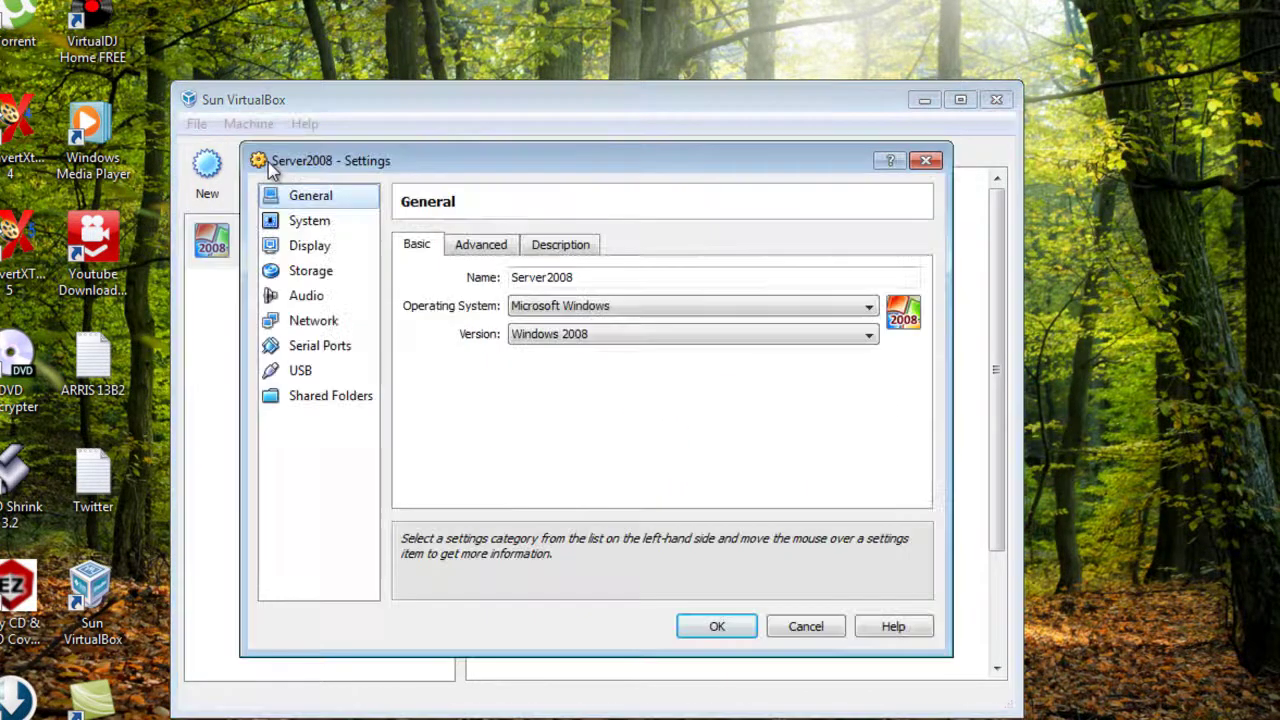
# - Keep the network adapter attached to NAT with the Intel PRO/1000 MT Desktop type
pyautogui.click(320, 326)
pyautogui.click(560, 304)
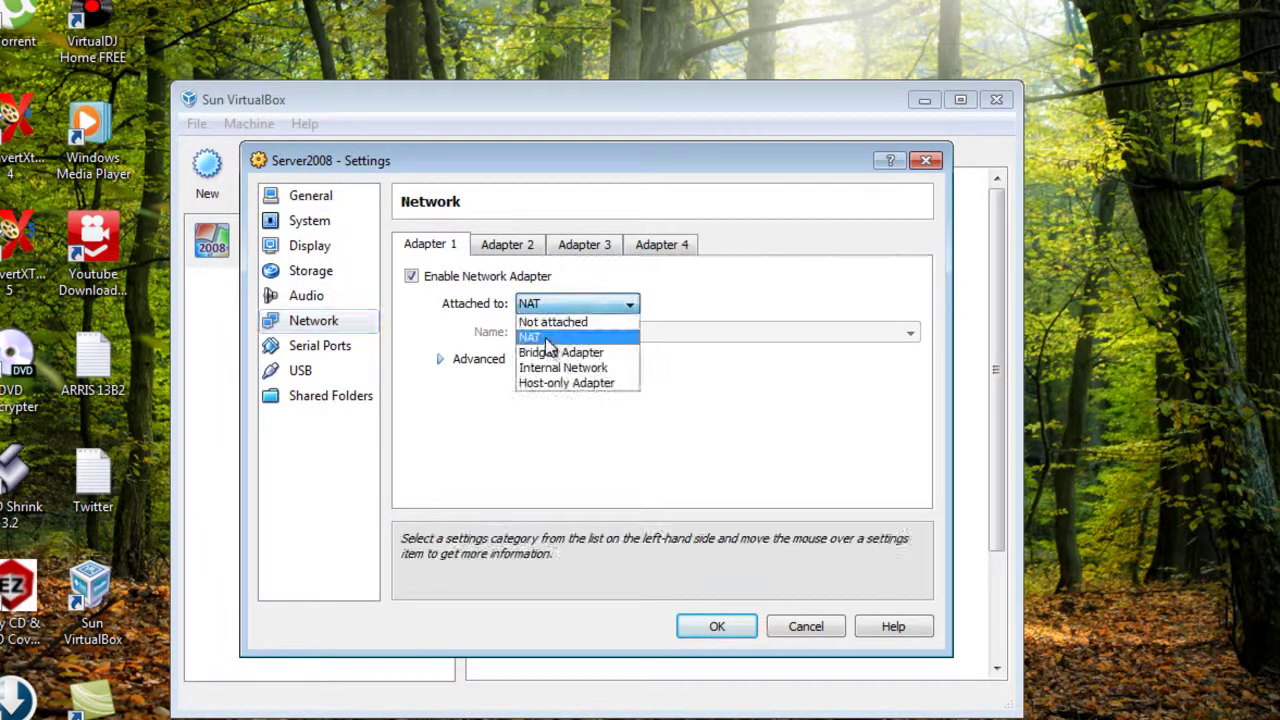
pyautogui.click(549, 344)
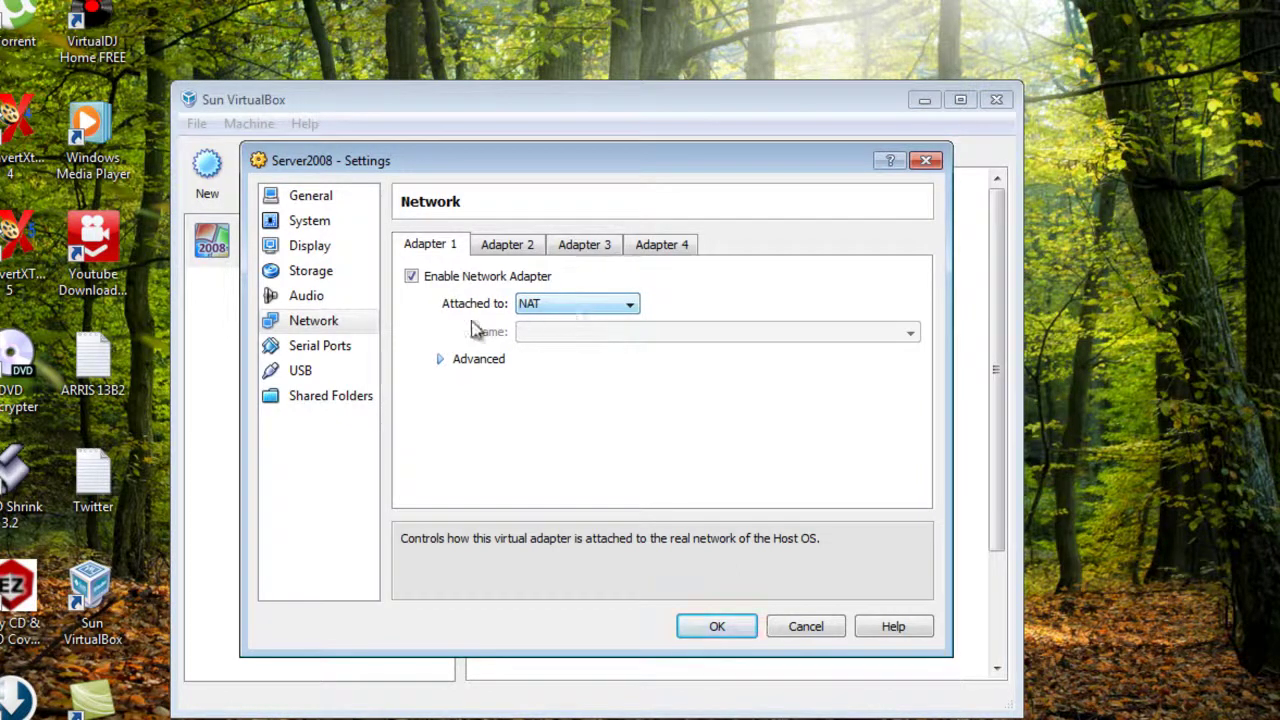
pyautogui.click(443, 358)
pyautogui.click(640, 385)
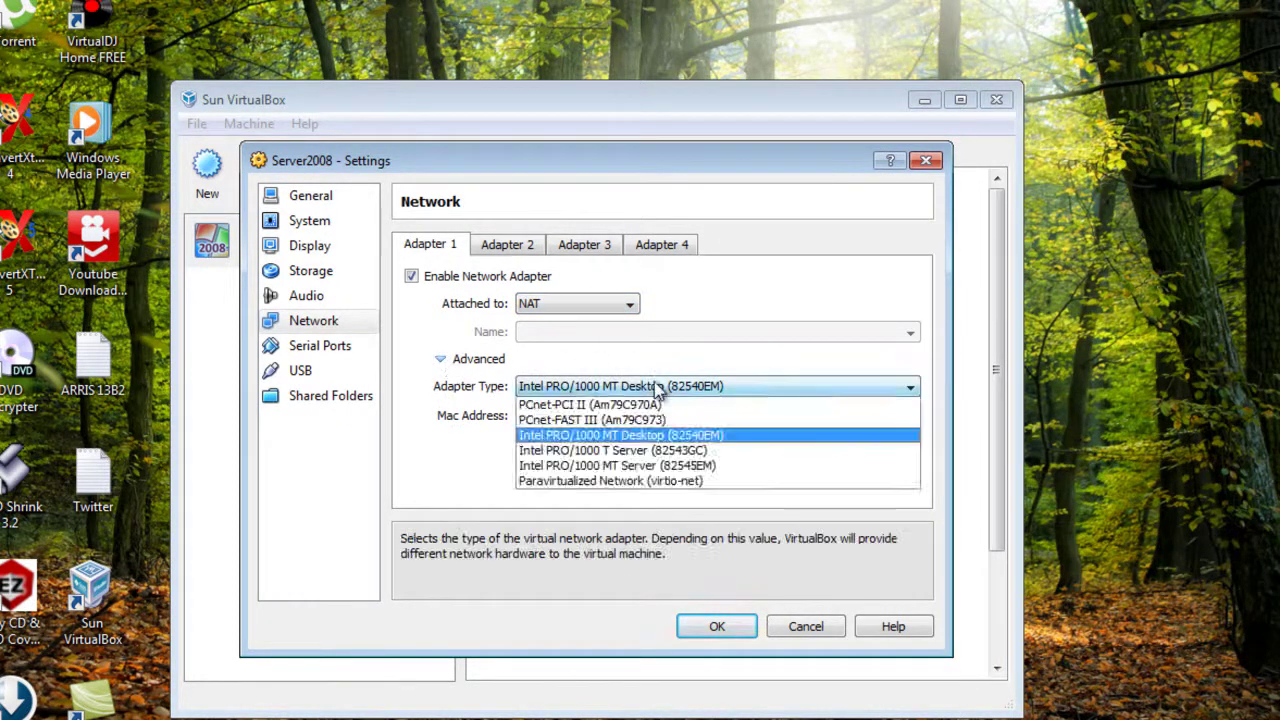
pyautogui.click(623, 436)
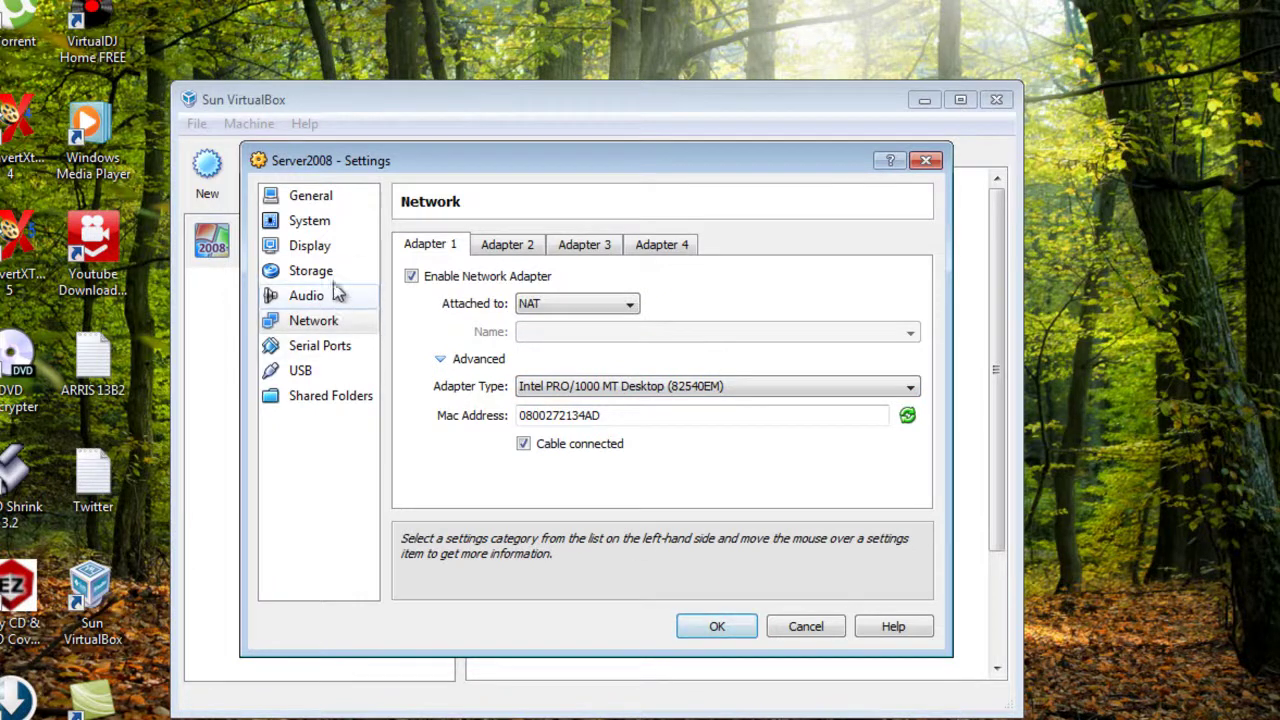
# - Review the Display video and remote display options, then save the settings
pyautogui.click(333, 250)
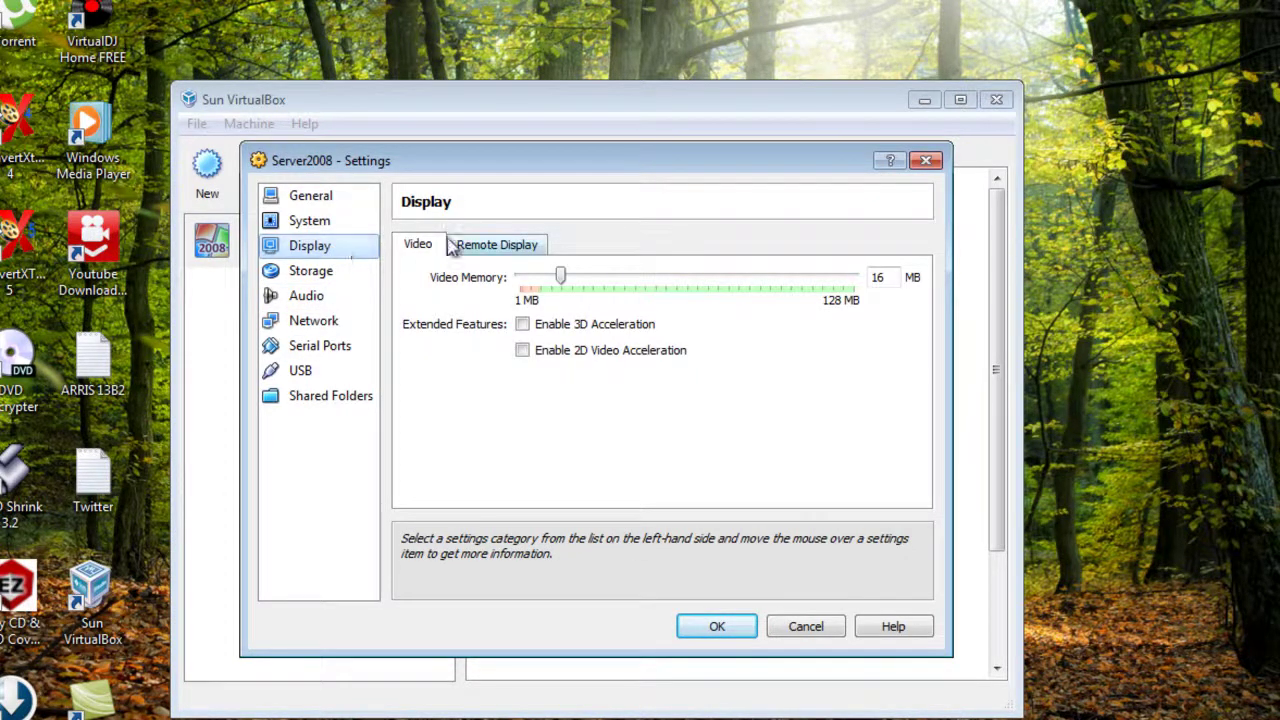
pyautogui.click(488, 248)
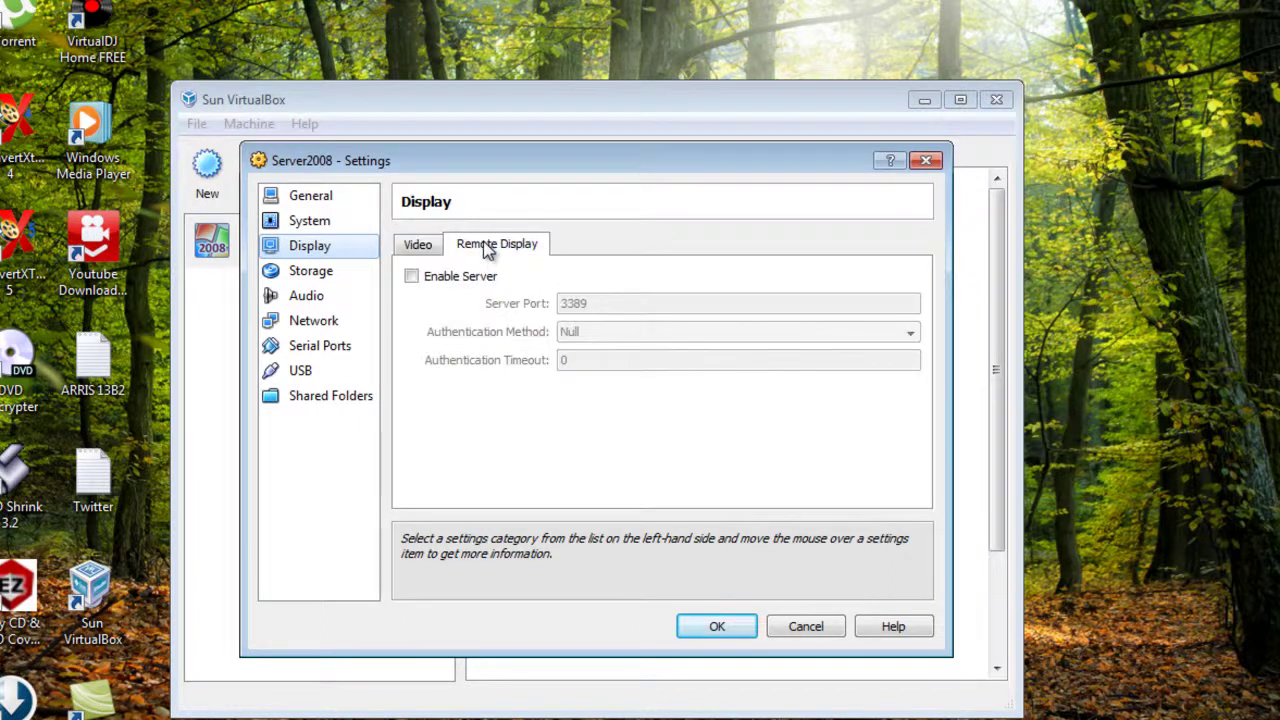
pyautogui.click(420, 246)
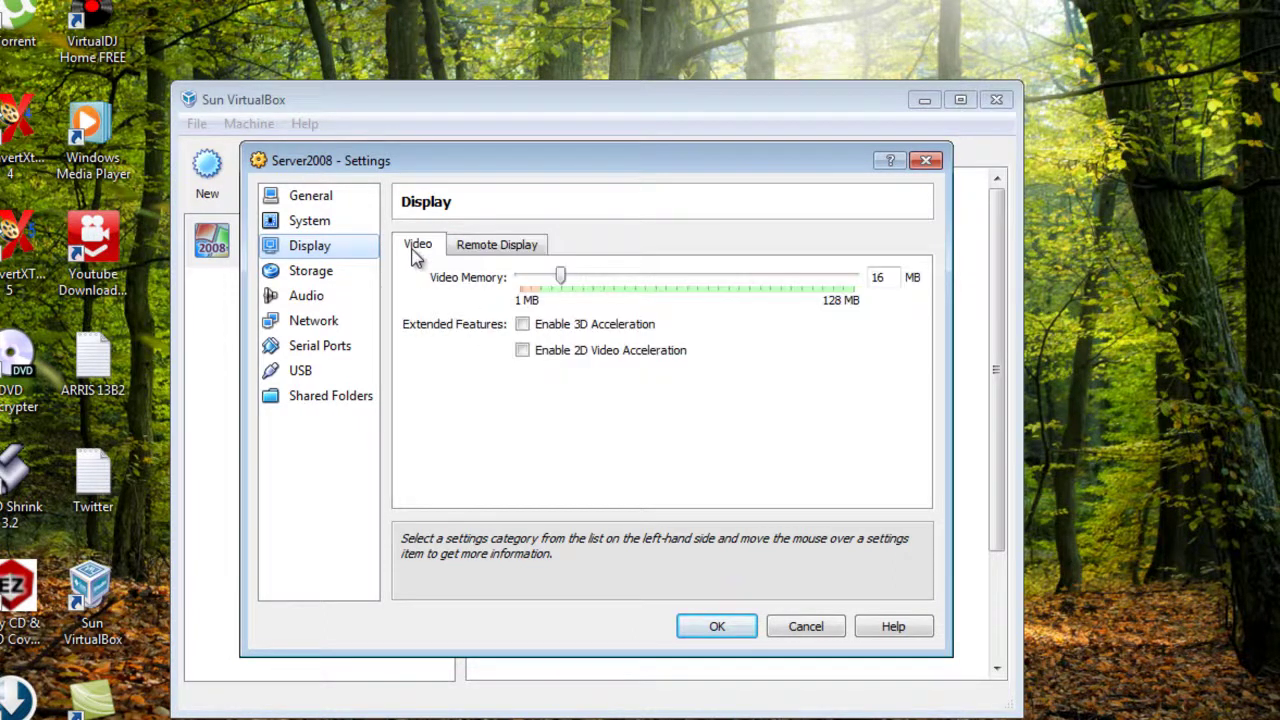
pyautogui.click(715, 626)
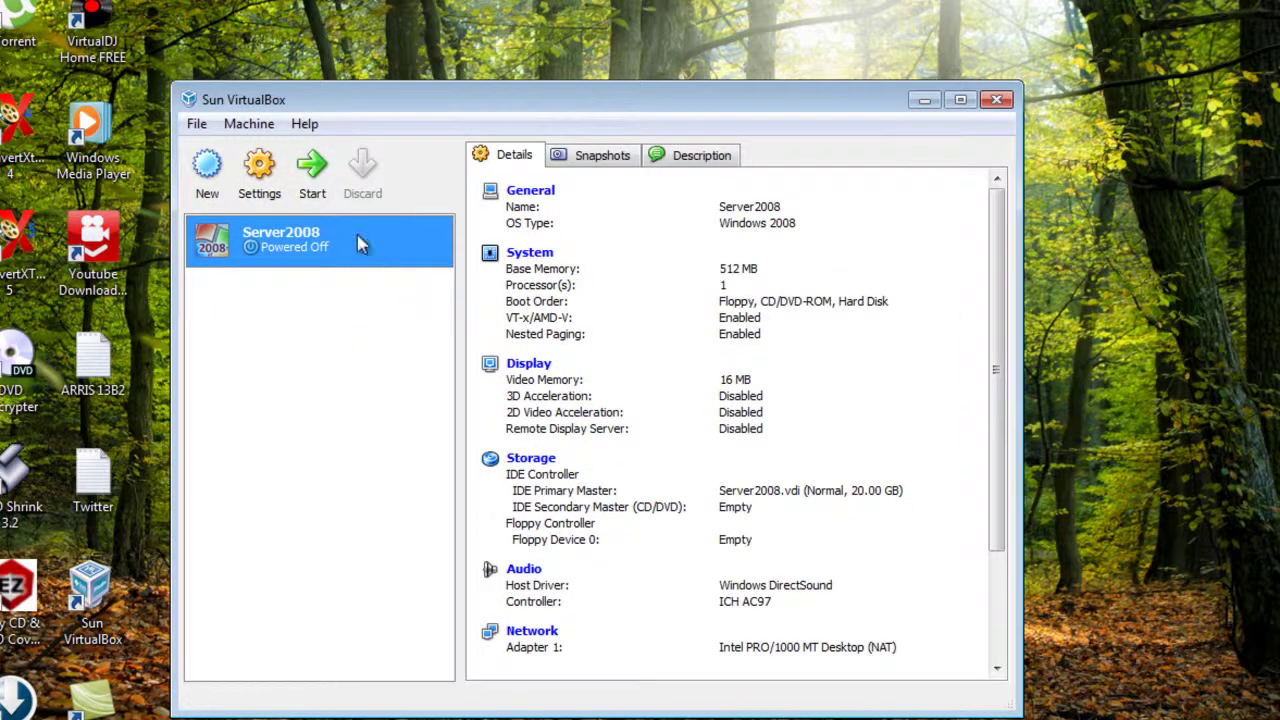
# - Start Server2008, permanently dismiss the keyboard-capture notice, and browse for installation media
pyautogui.click(314, 178)
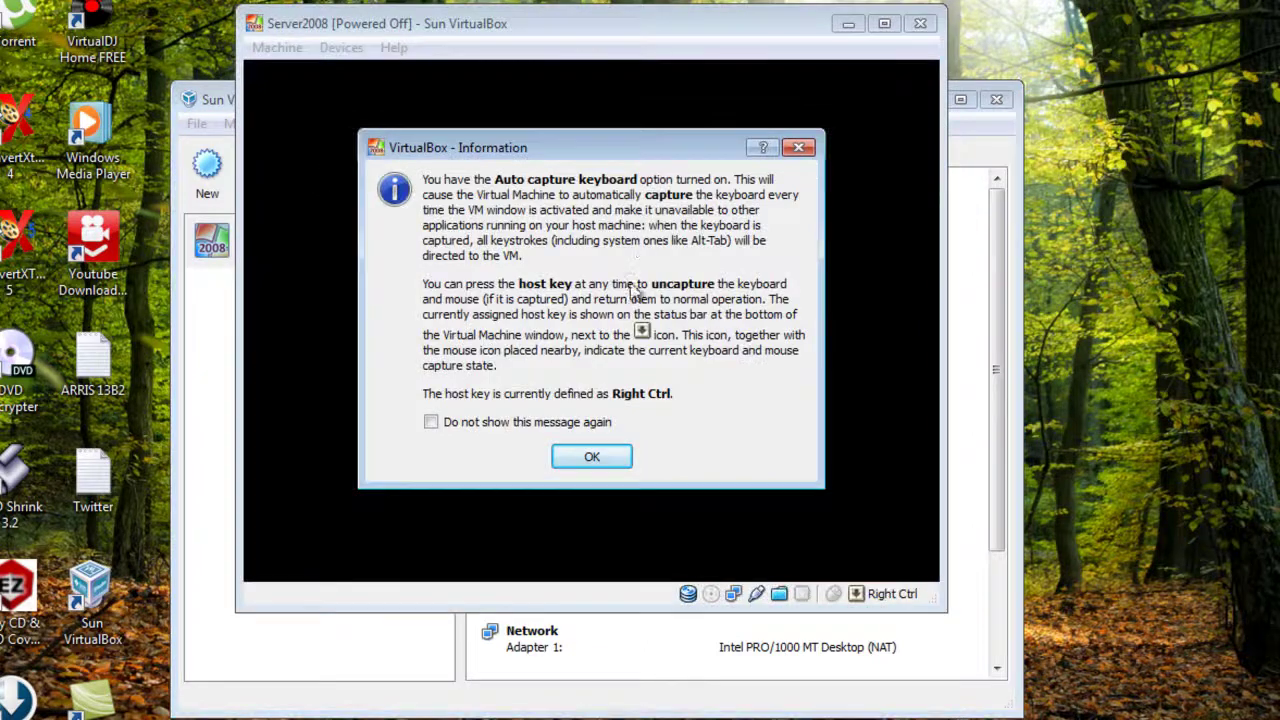
pyautogui.click(436, 422)
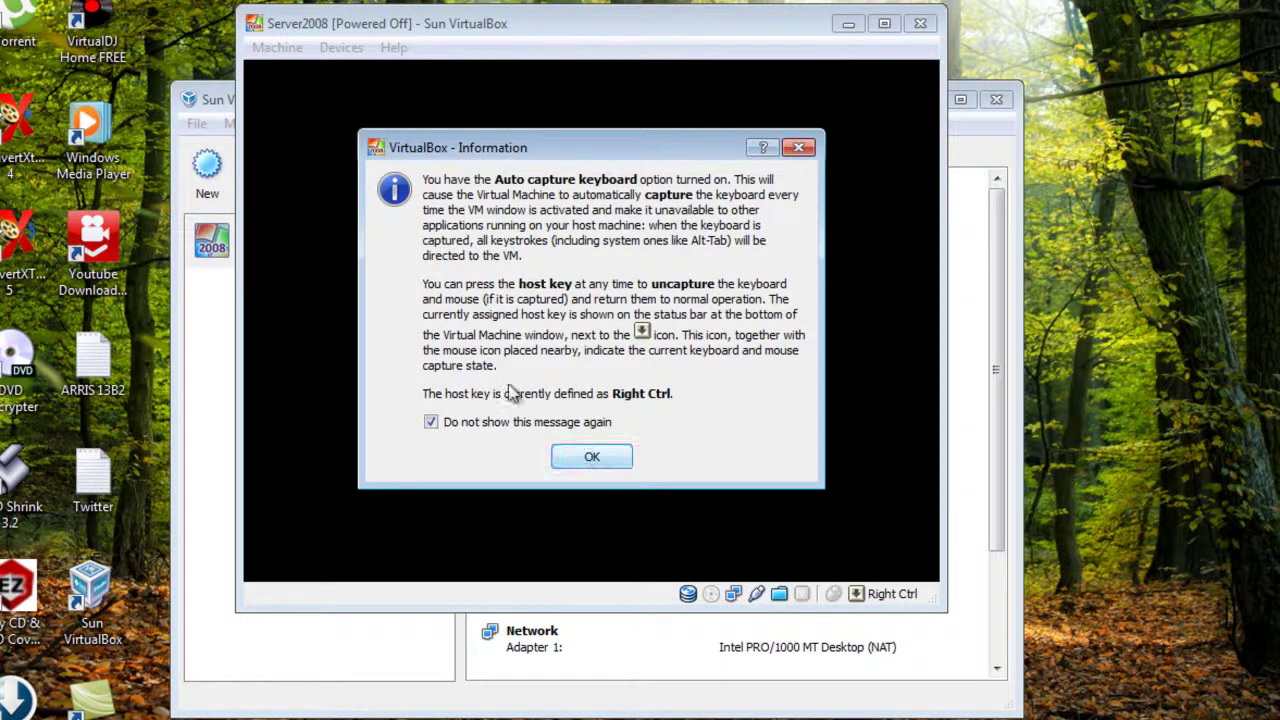
pyautogui.click(588, 458)
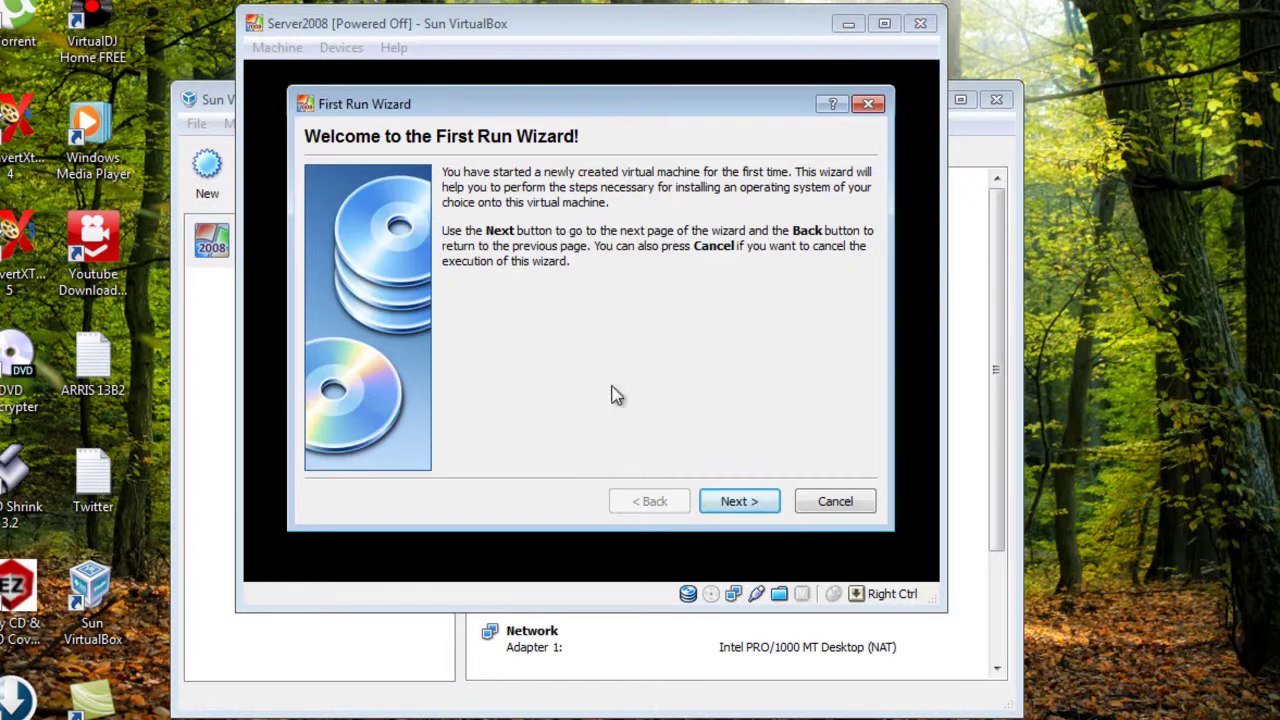
pyautogui.click(735, 503)
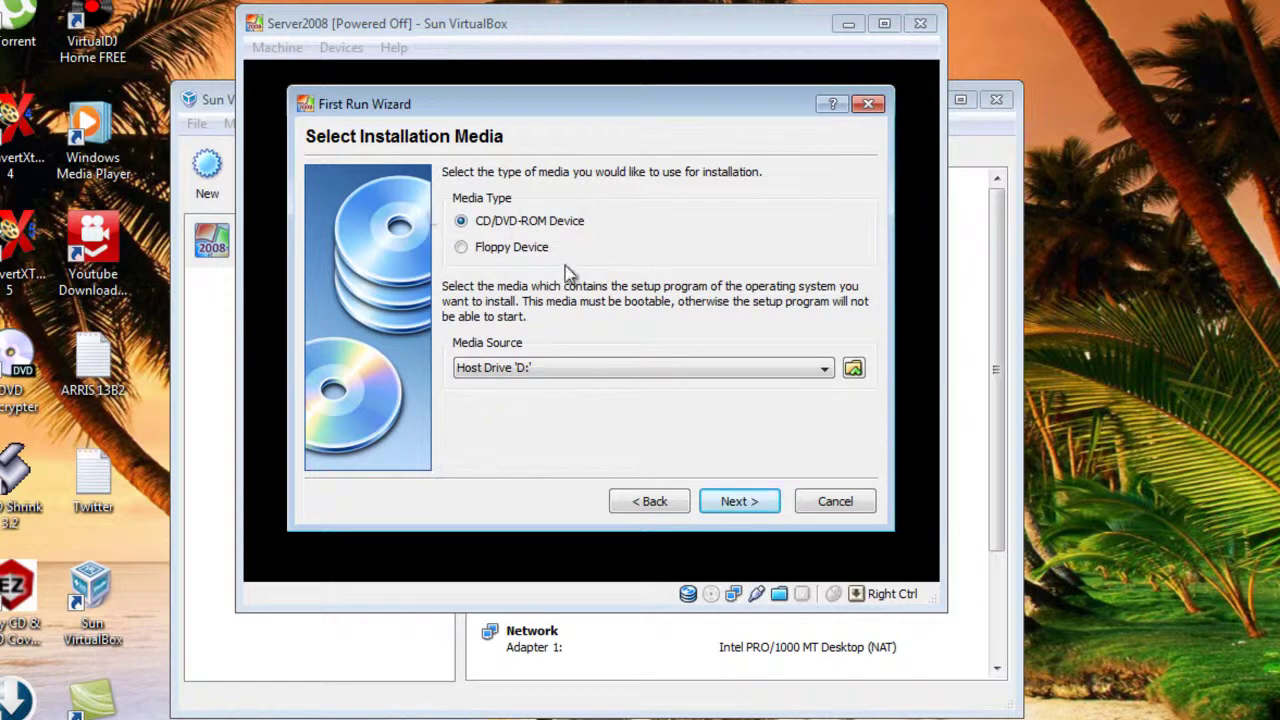
pyautogui.click(853, 369)
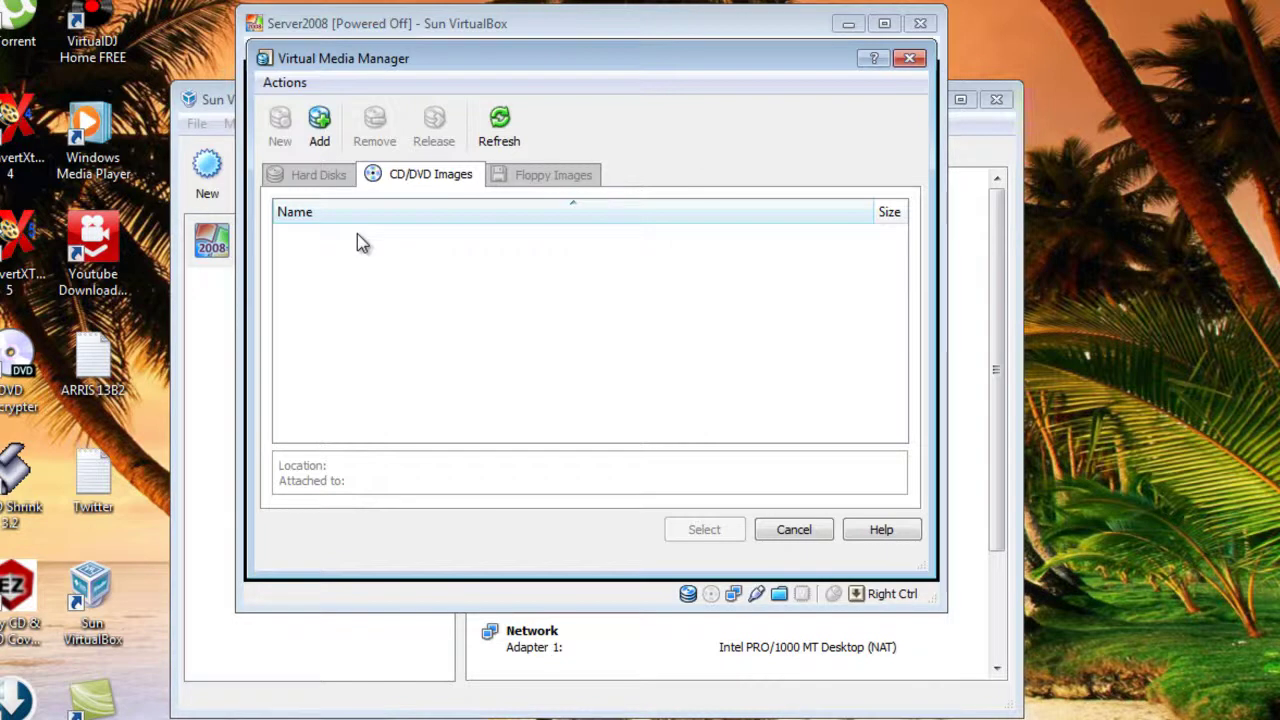
# - Add the WindowsServer 2008 ISO from NELLIE (H:)\Operating Systems Platforms to the CD/DVD images
pyautogui.click(322, 128)
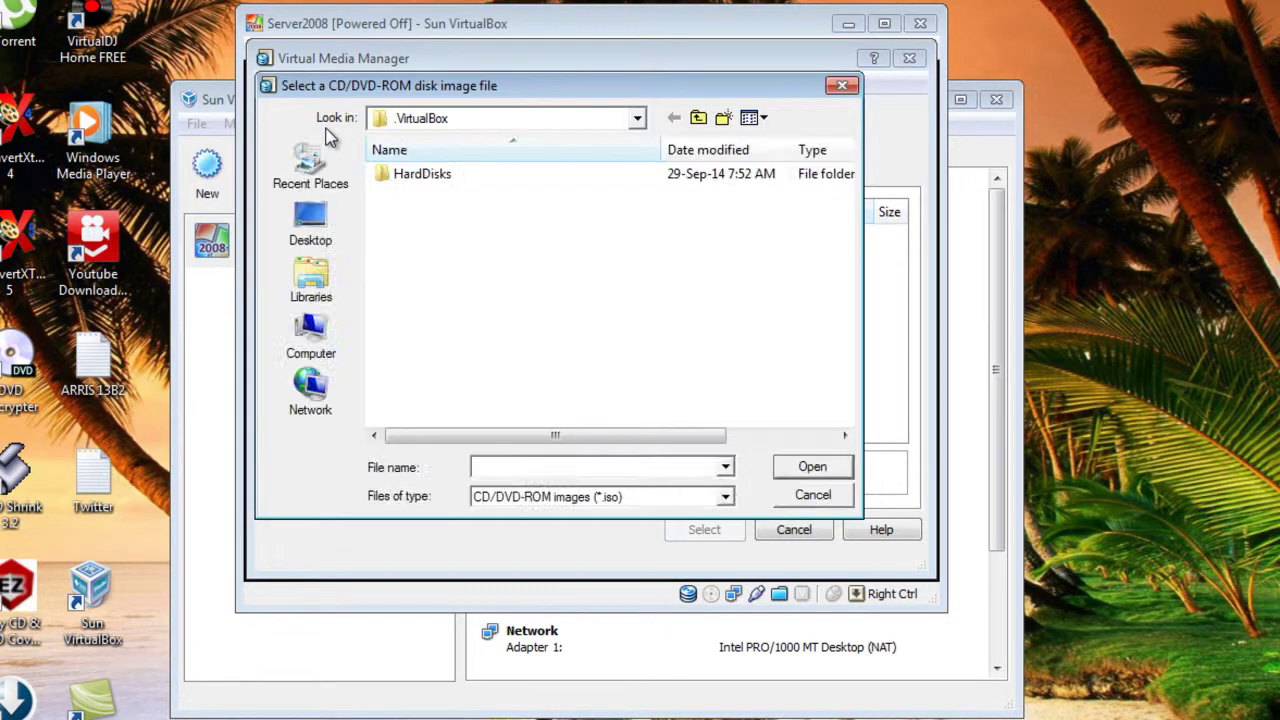
pyautogui.click(311, 338)
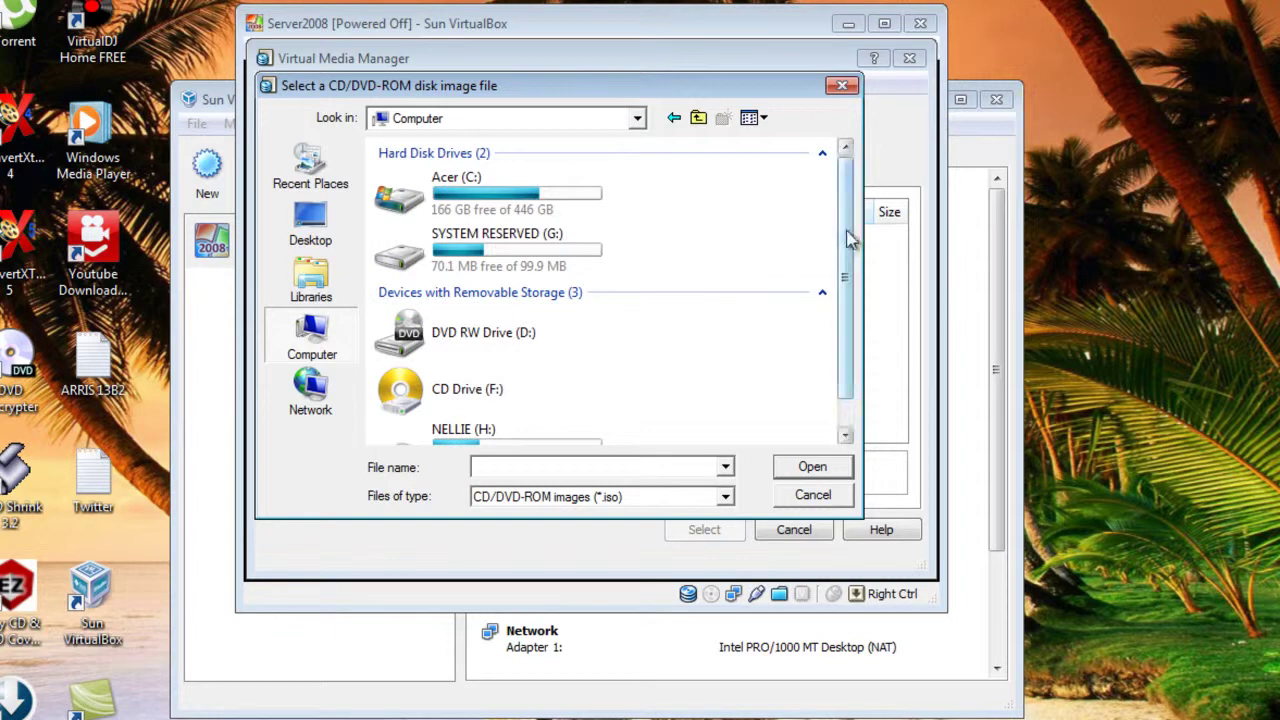
pyautogui.scroll(-1, 845, 238)
pyautogui.doubleClick(452, 425)
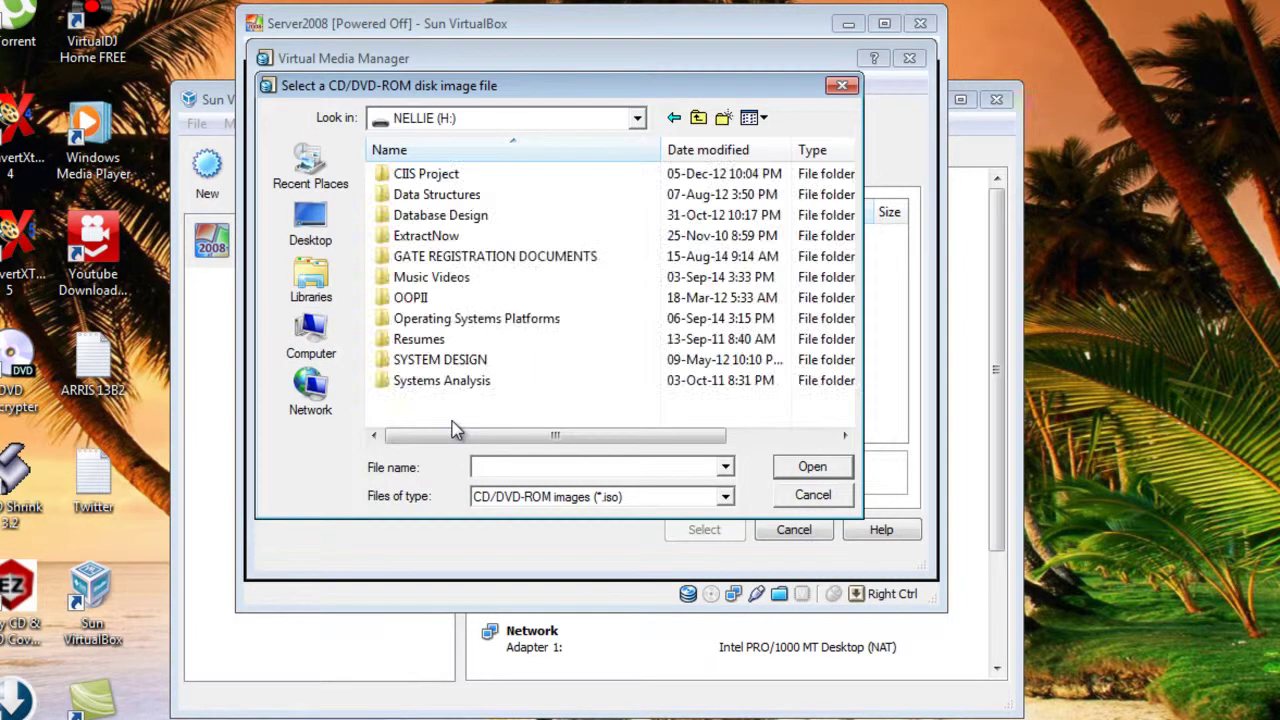
pyautogui.doubleClick(455, 319)
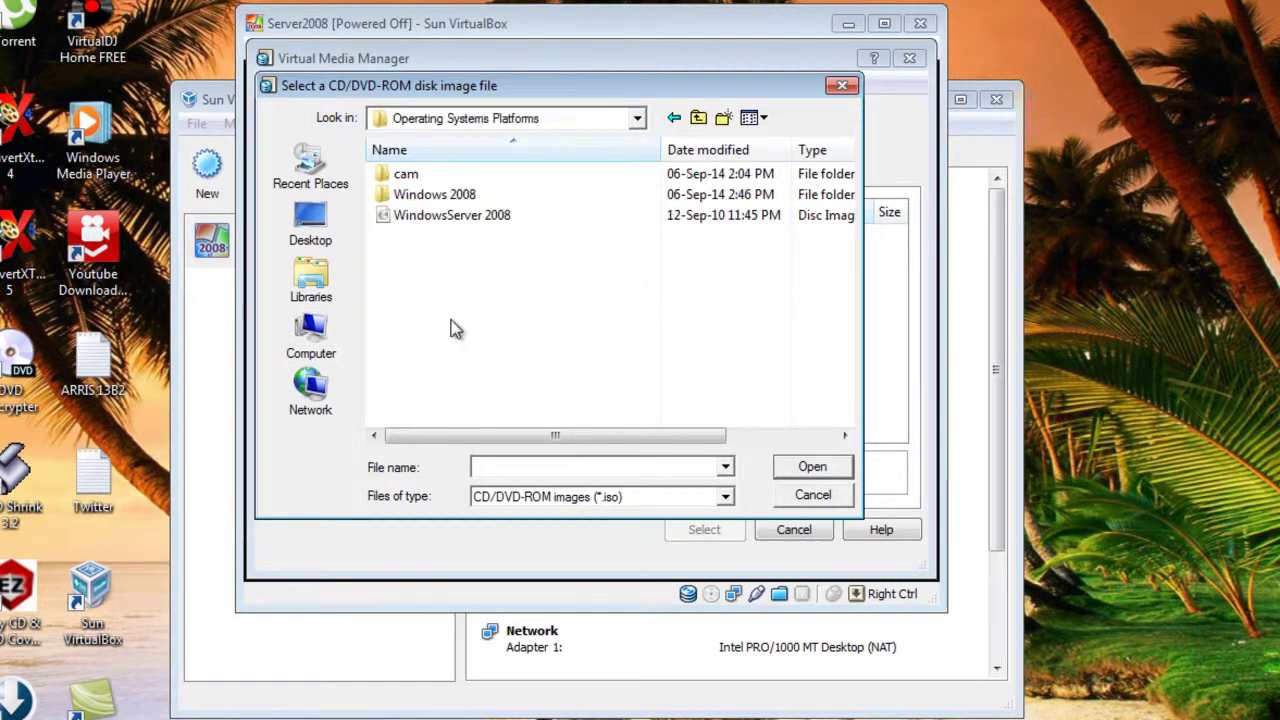
pyautogui.click(451, 216)
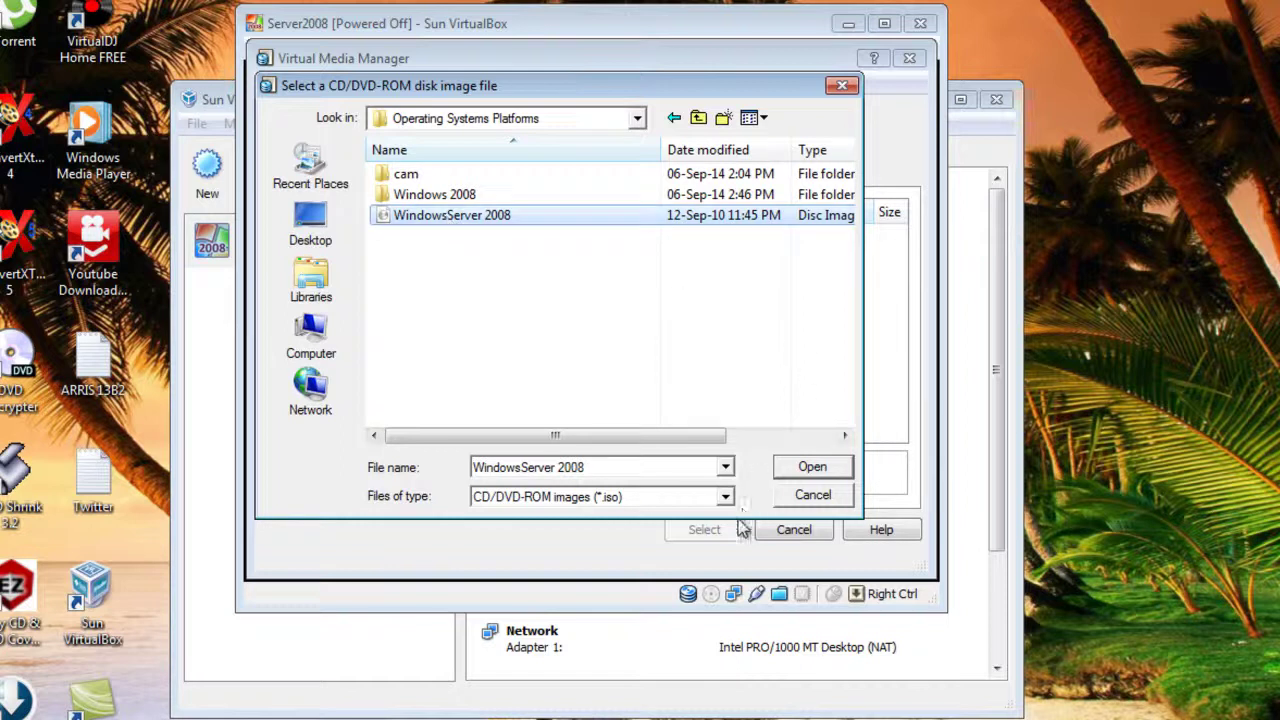
pyautogui.click(812, 468)
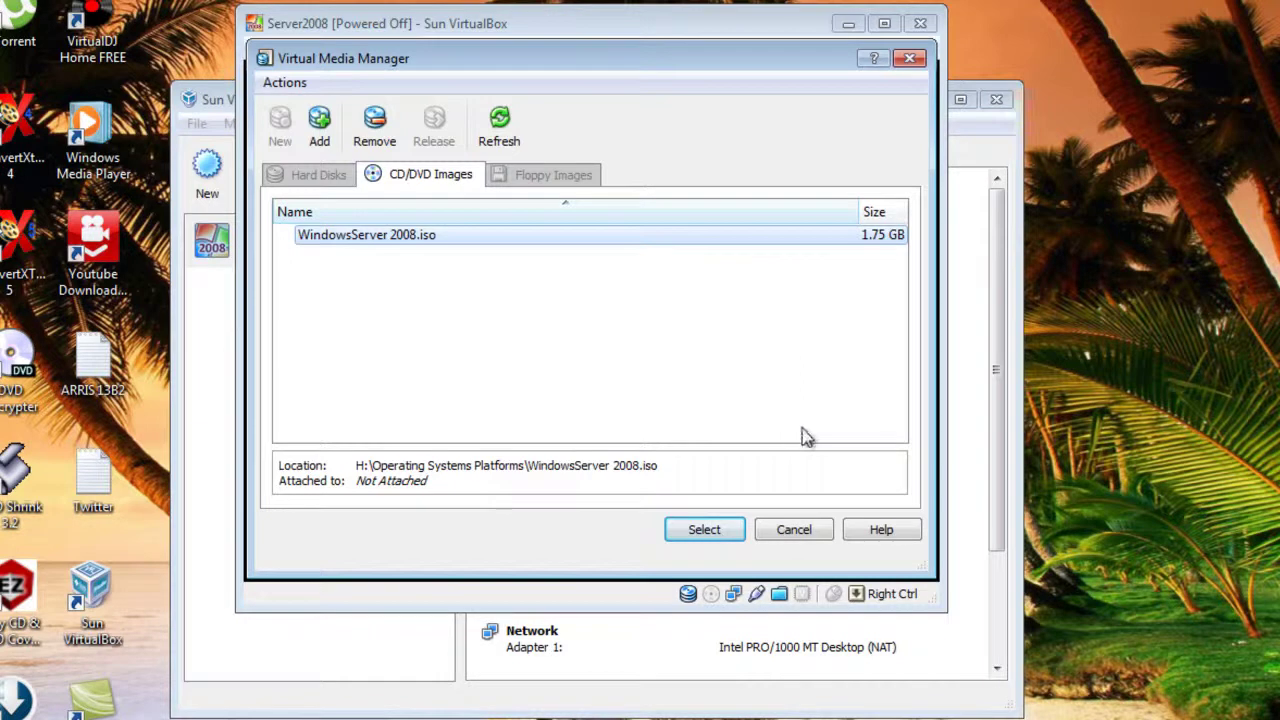
# - Use the ISO as installation media, finish the First Run Wizard, and suppress the colour-depth notice
pyautogui.click(706, 530)
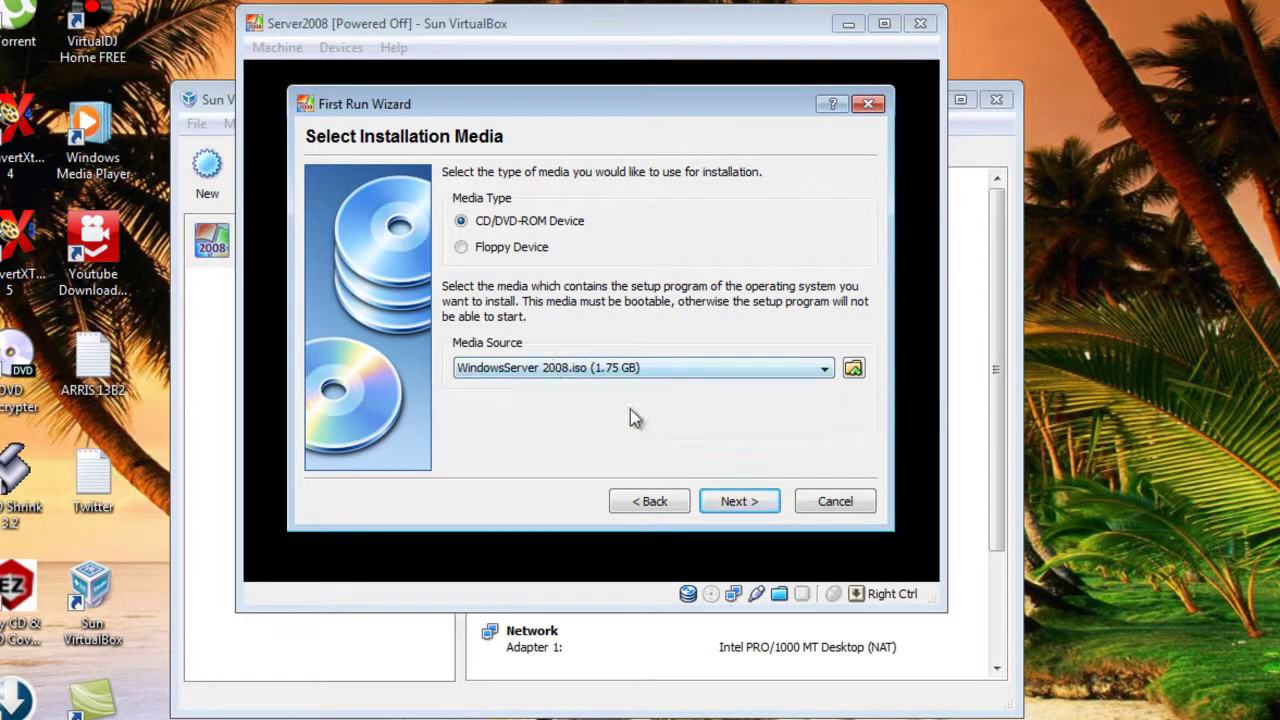
pyautogui.click(733, 502)
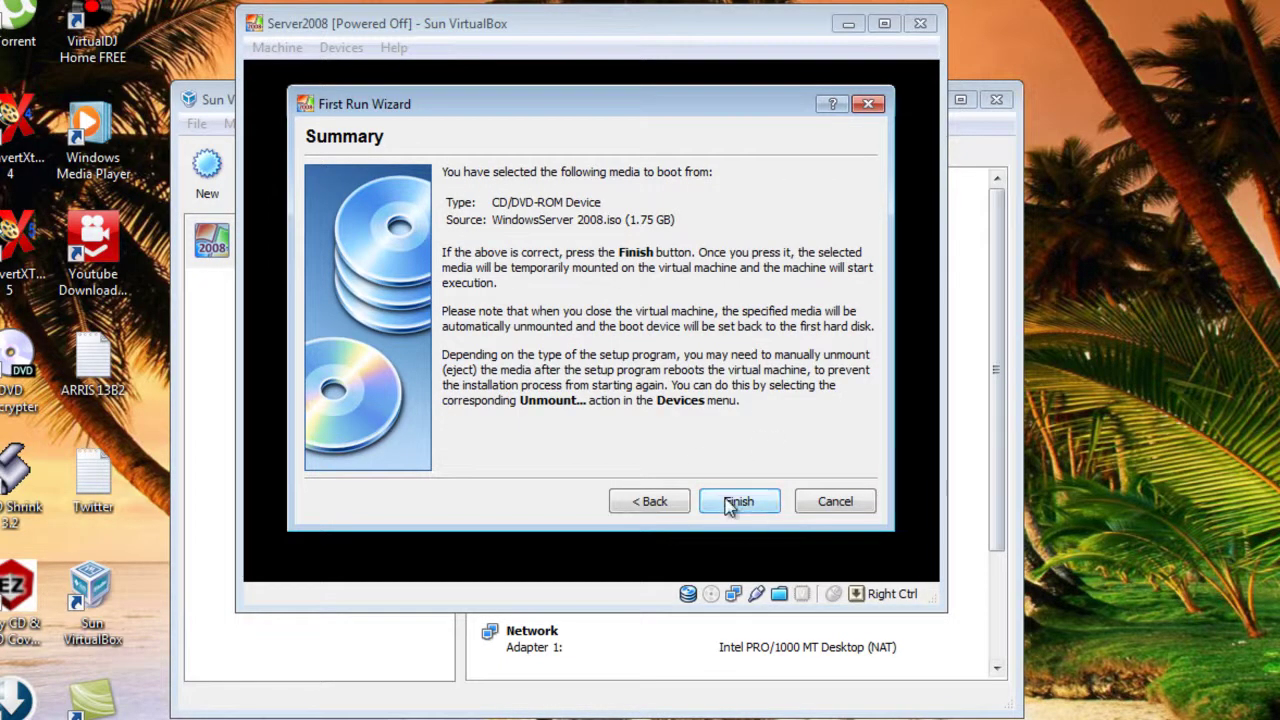
pyautogui.click(737, 501)
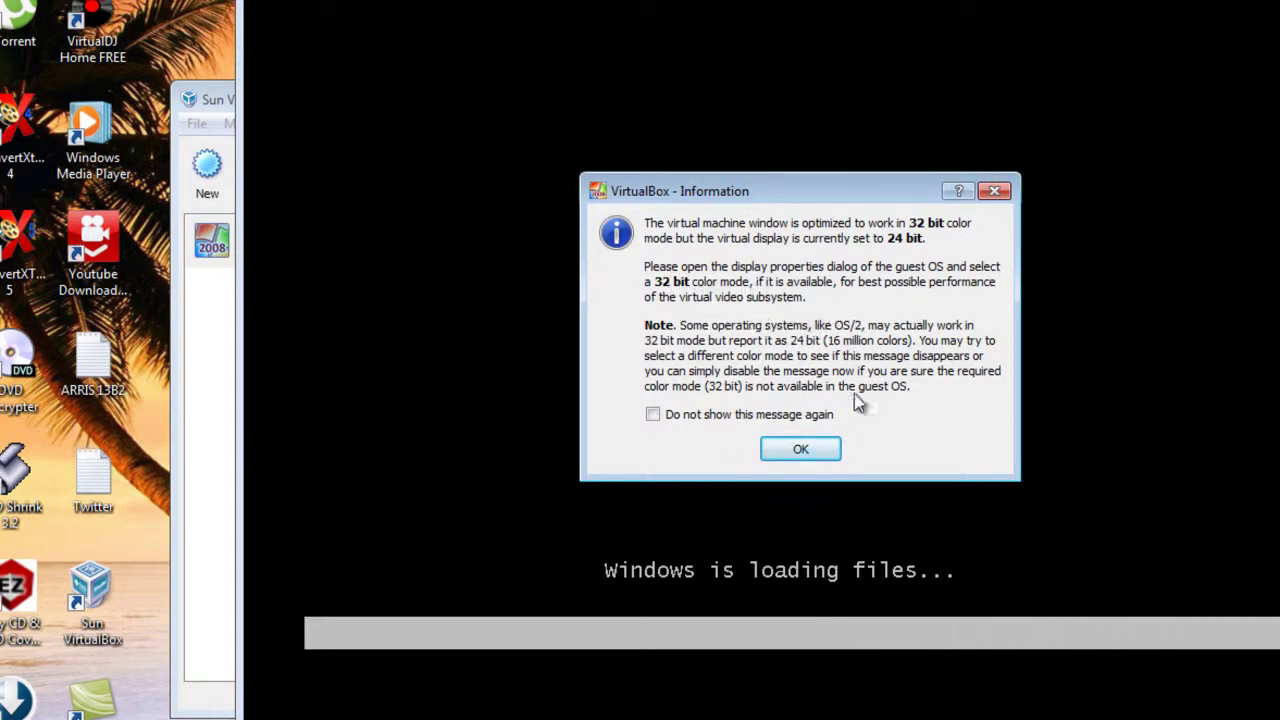
pyautogui.click(652, 414)
# - Dismiss the colour-depth notice and let the VM capture keyboard and mouse permanently
pyautogui.click(801, 448)
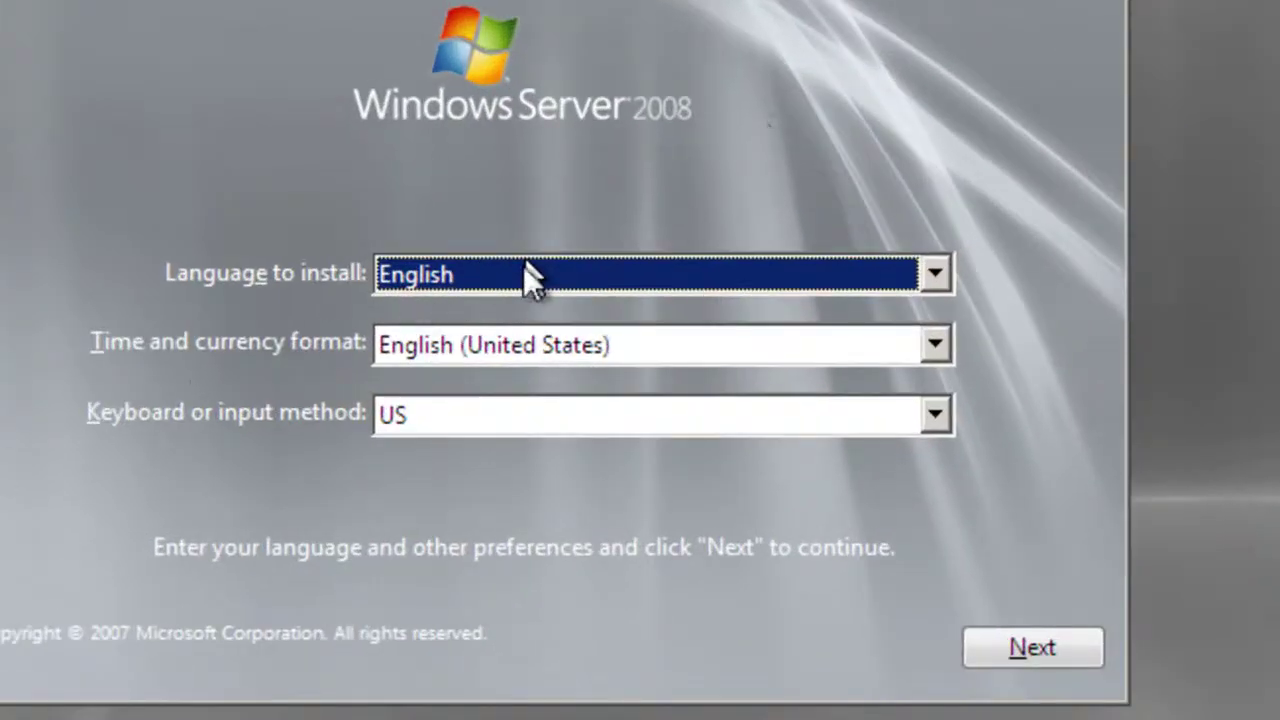
pyautogui.click(470, 342)
pyautogui.click(255, 432)
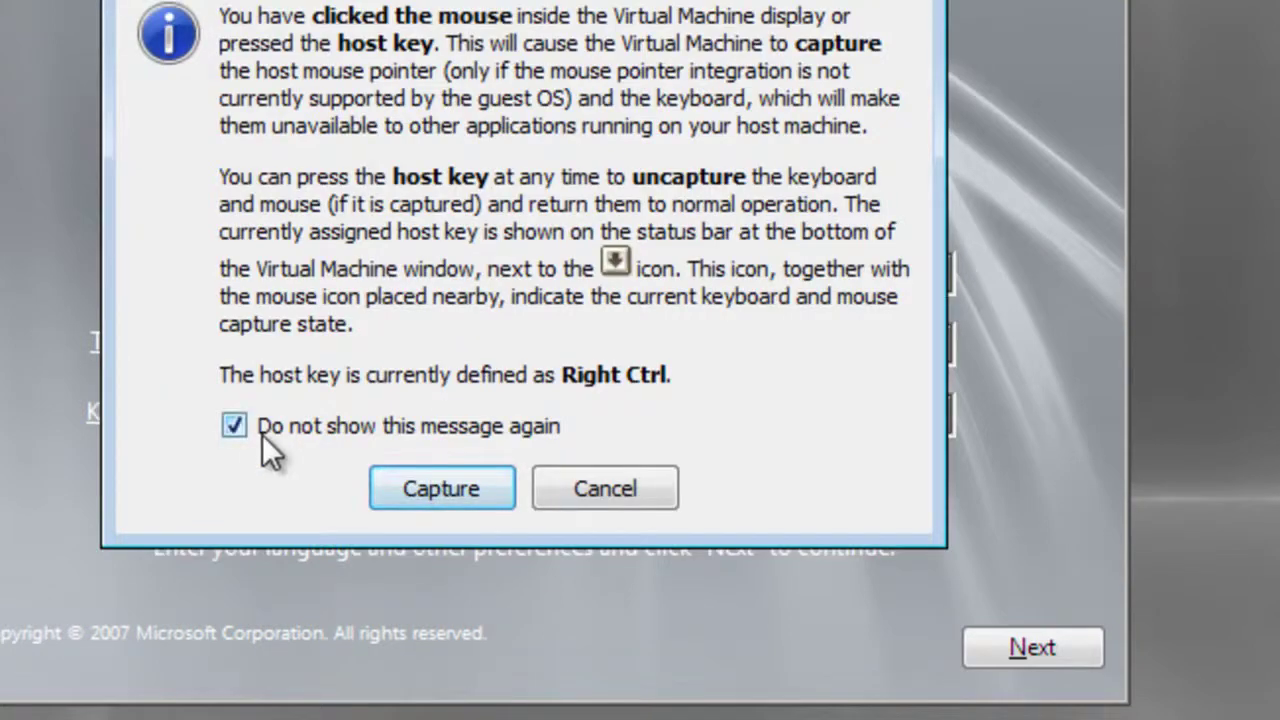
pyautogui.click(461, 489)
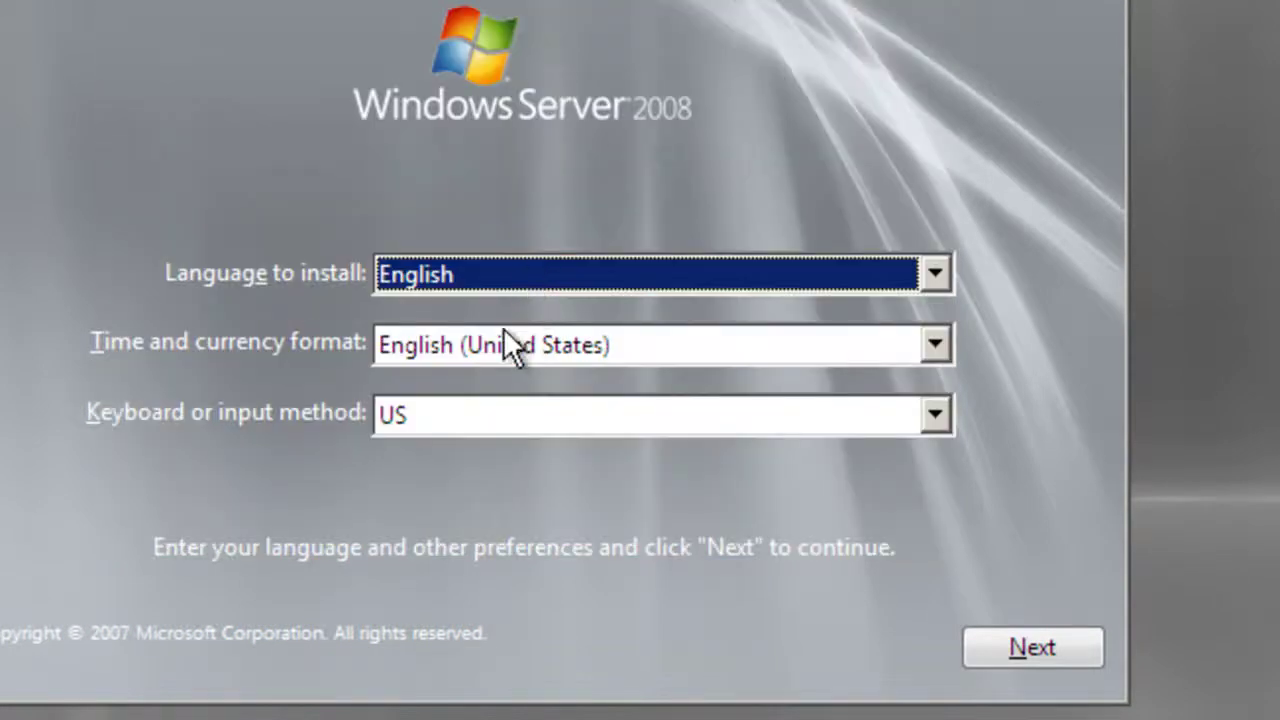
# - Keep English (United States) as the time and currency format and continue
pyautogui.click(507, 338)
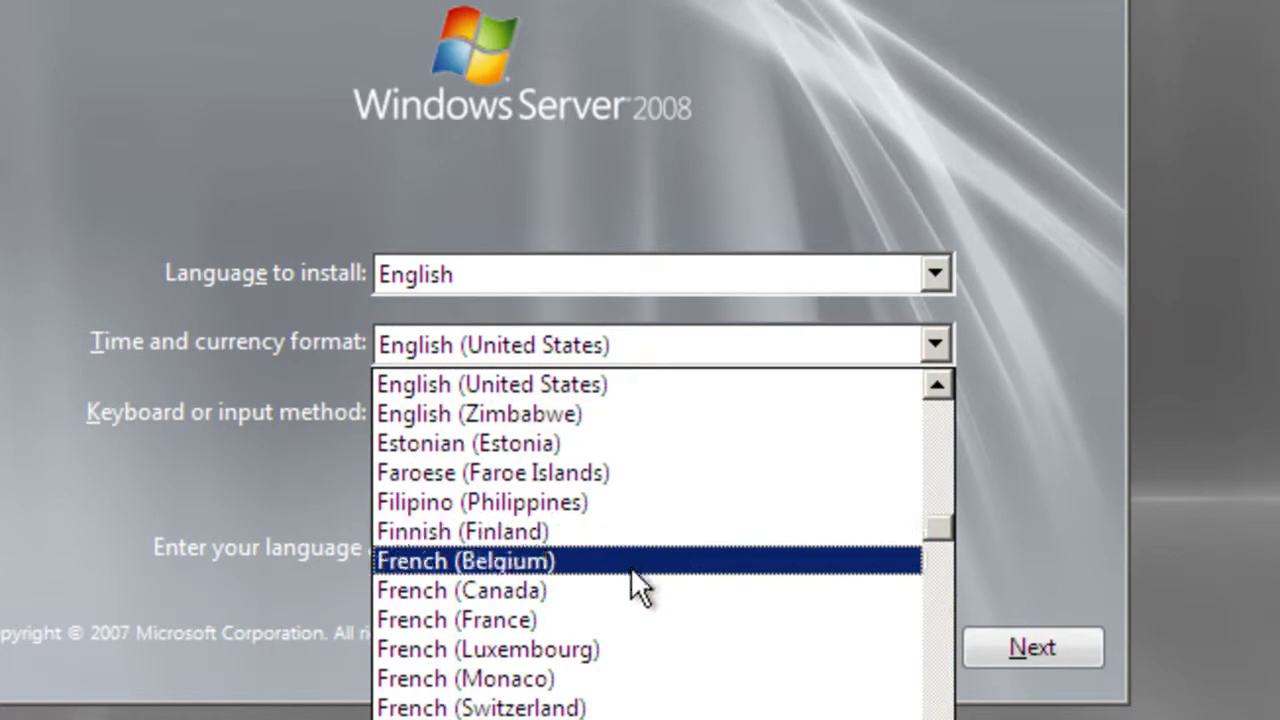
pyautogui.click(534, 374)
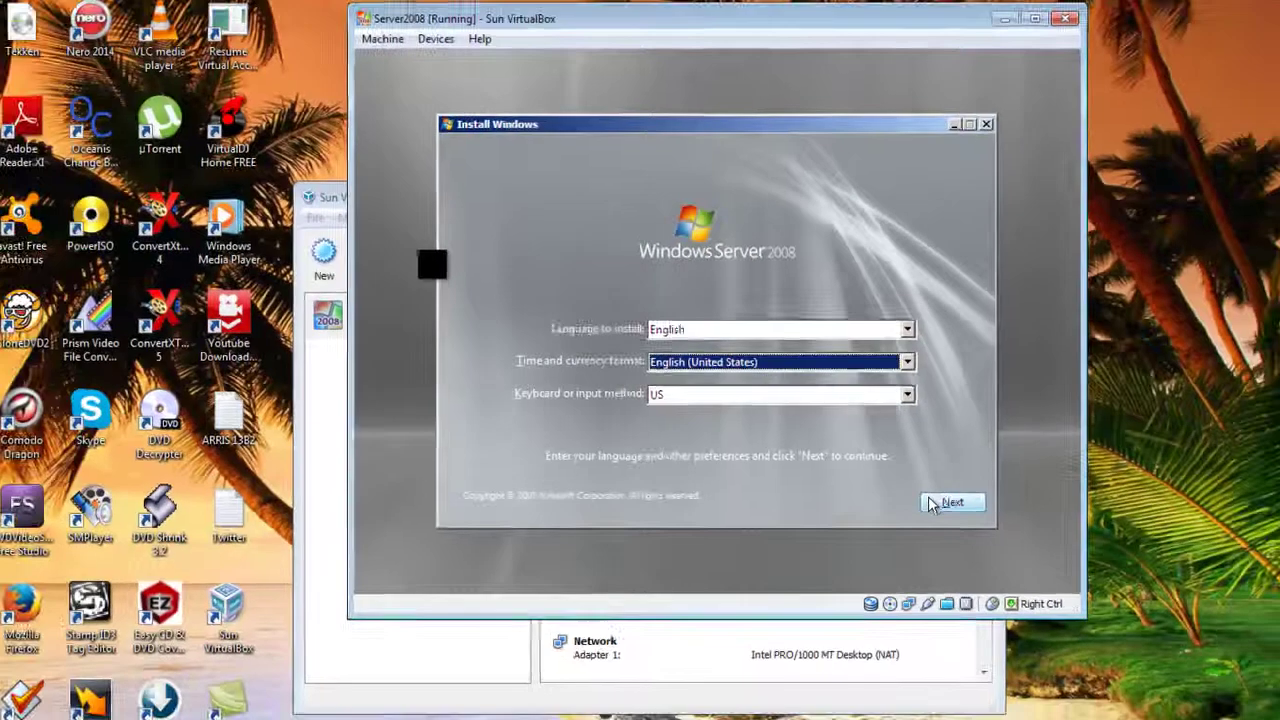
pyautogui.click(960, 590)
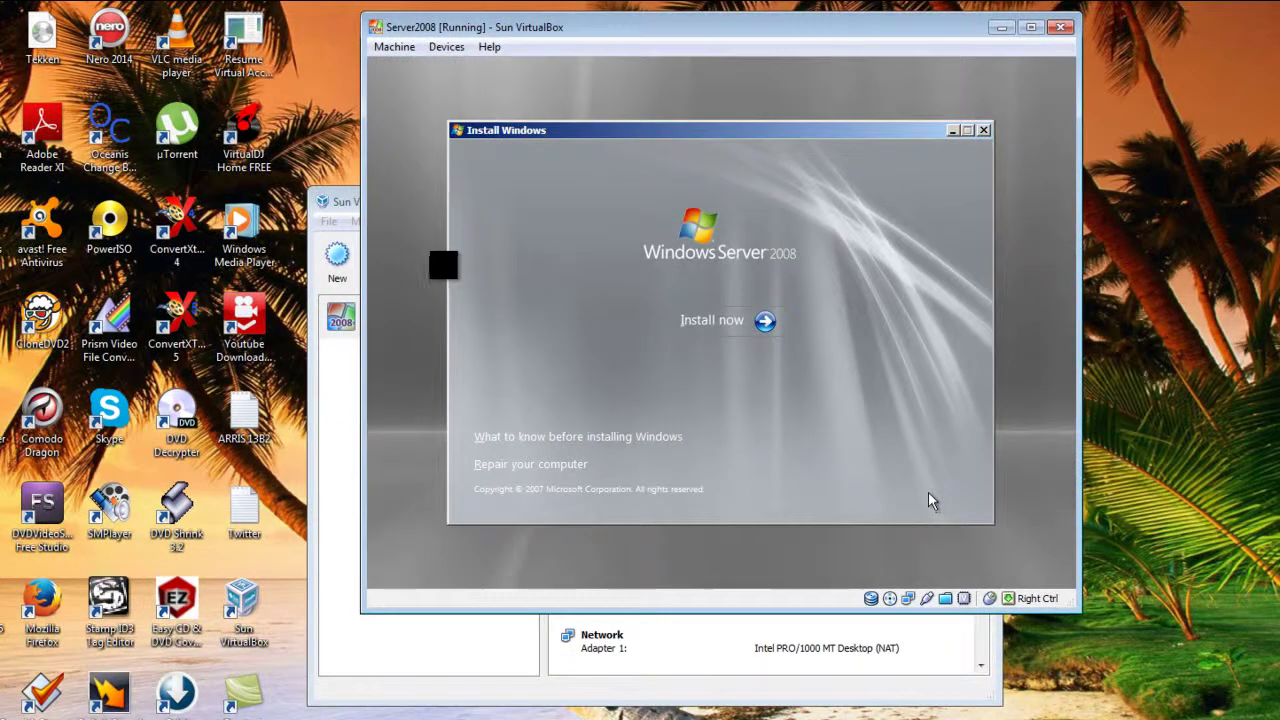
# - Begin installing and choose the Windows Server 2008 Enterprise (Full Installation) edition
pyautogui.click(724, 324)
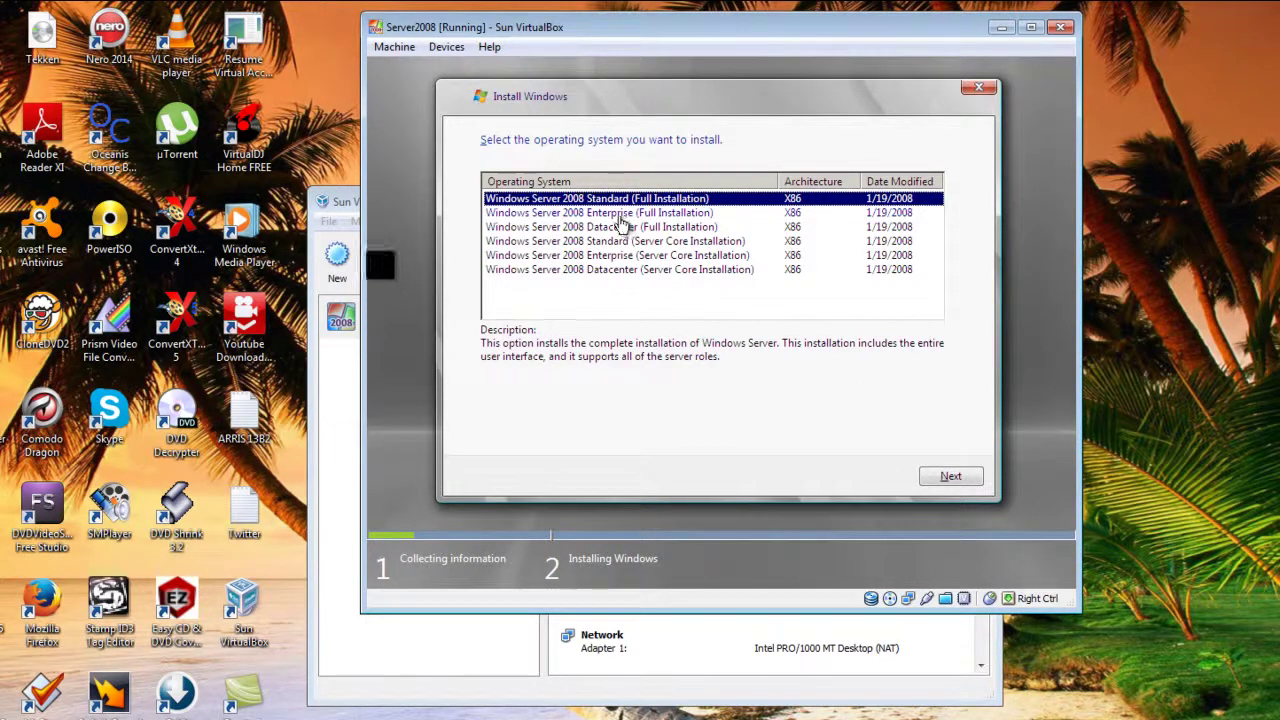
pyautogui.click(621, 213)
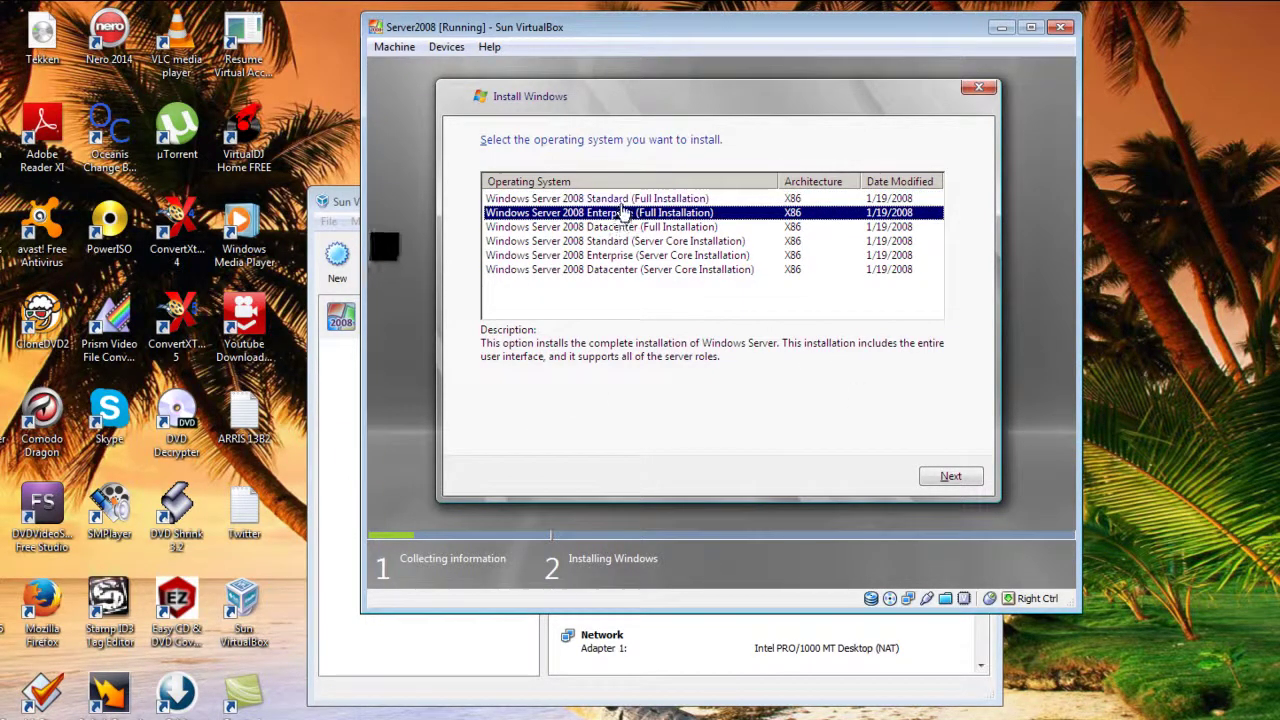
pyautogui.click(618, 199)
pyautogui.click(625, 213)
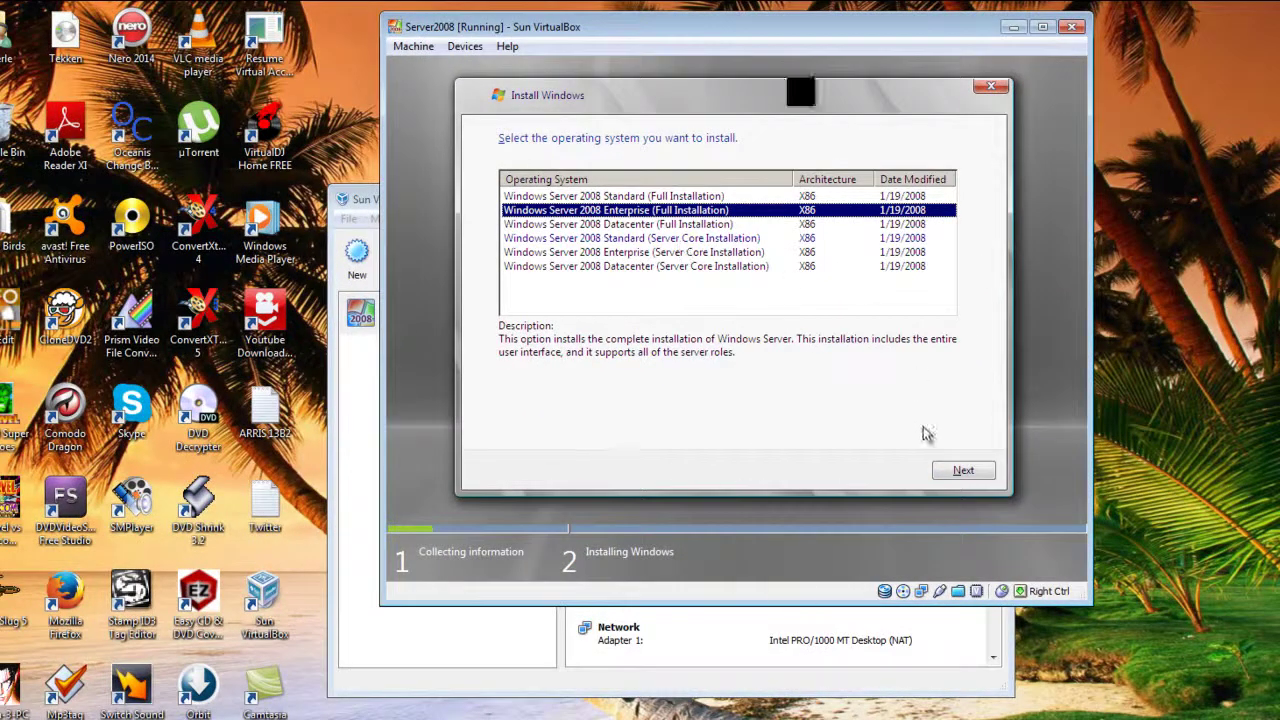
pyautogui.click(953, 472)
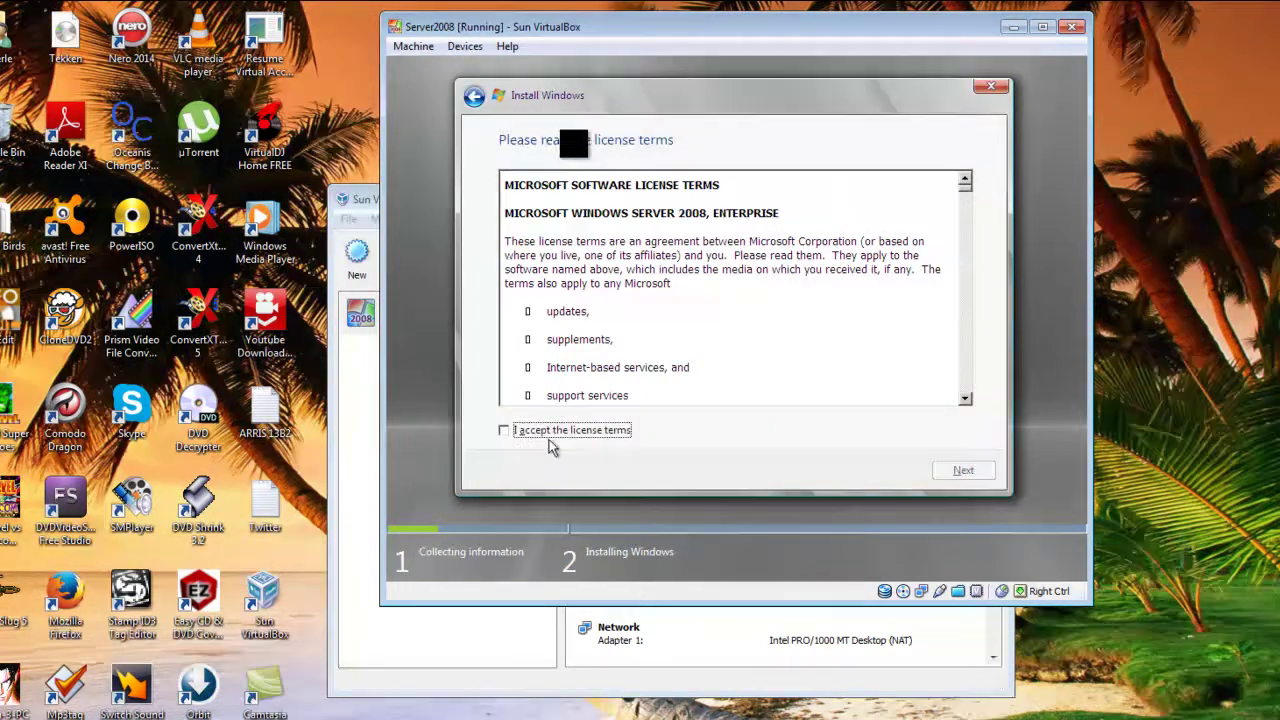
# - Accept the Windows license terms and choose the Custom (advanced) installation type
pyautogui.click(525, 431)
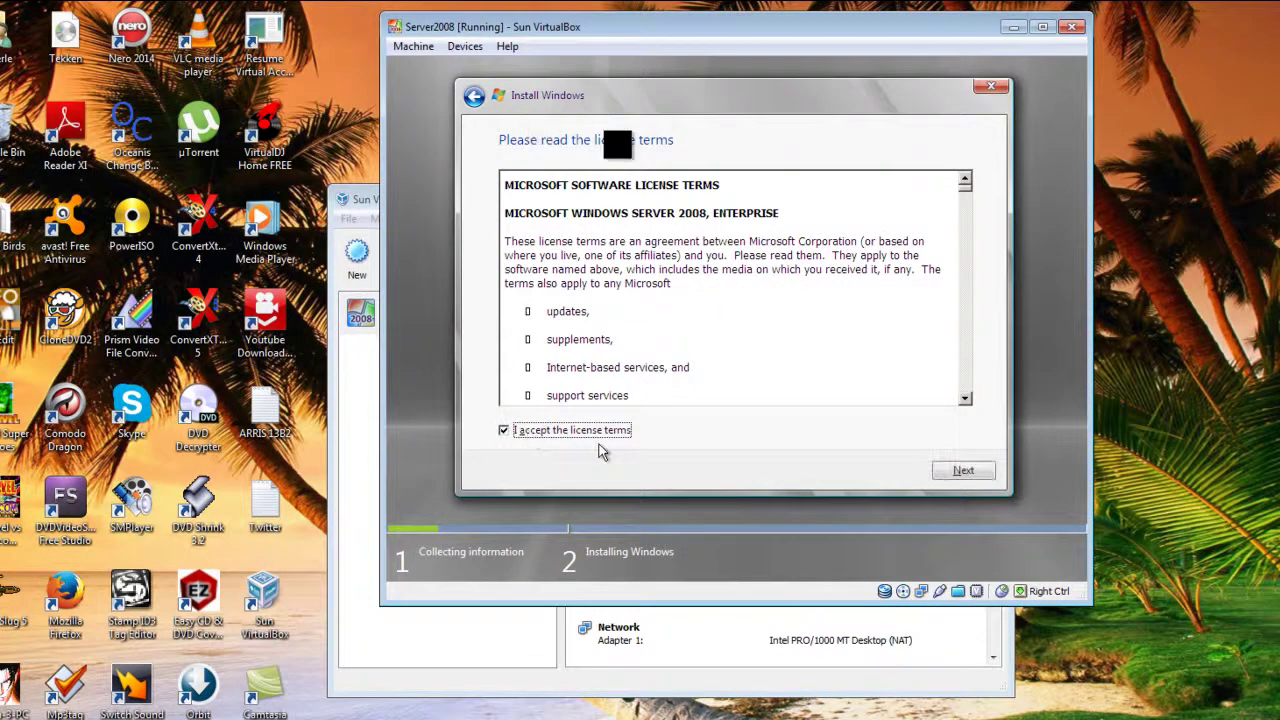
pyautogui.click(985, 474)
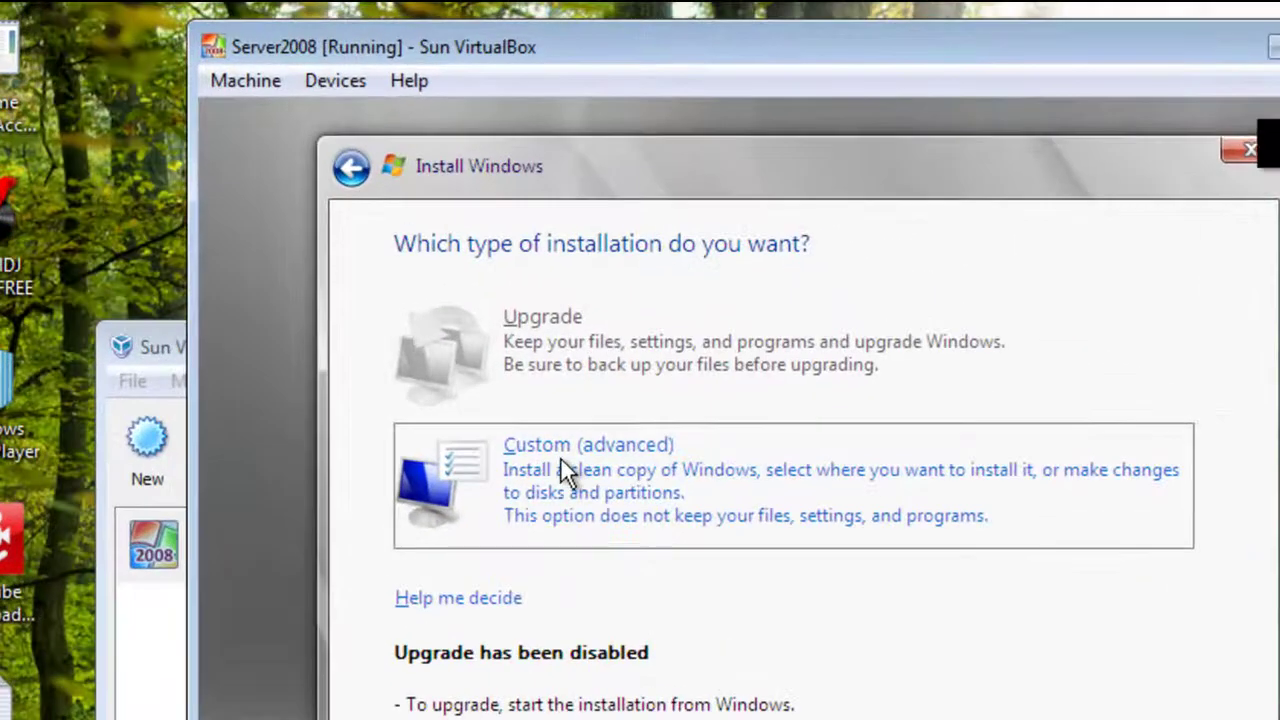
pyautogui.click(567, 450)
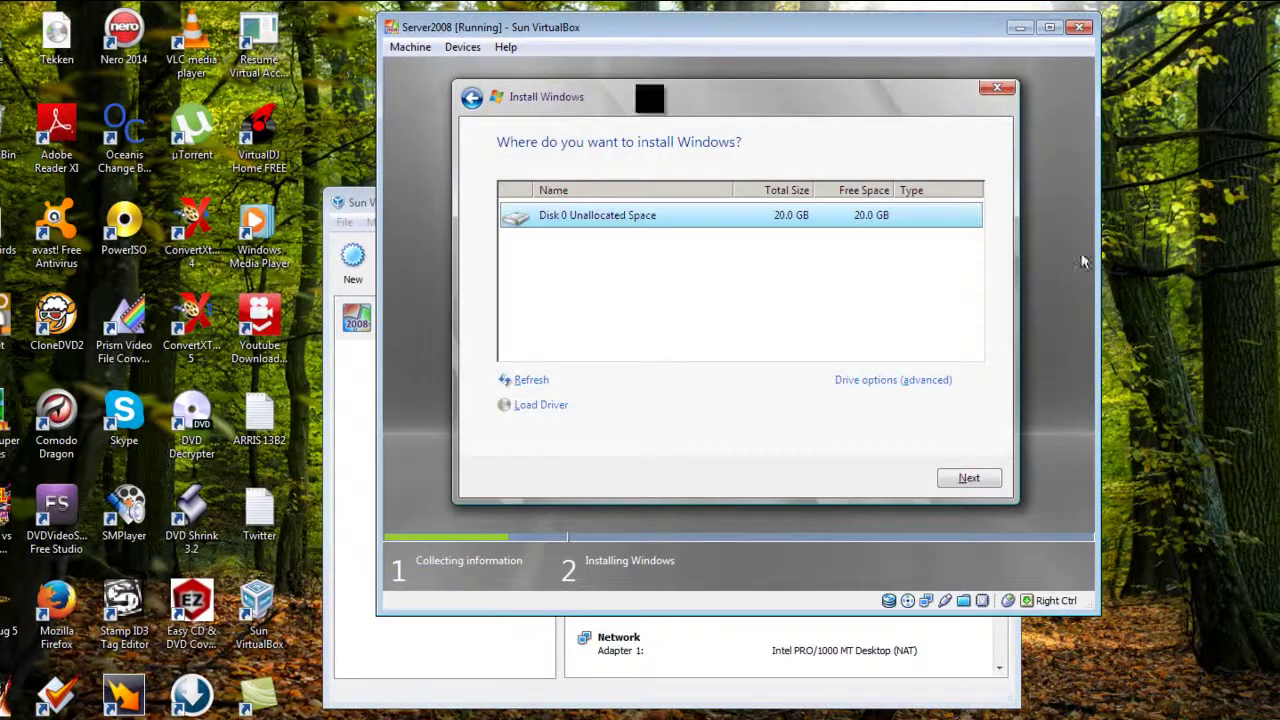
# - Show the advanced drive options for Disk 0's 20.0 GB unallocated space
pyautogui.click(901, 387)
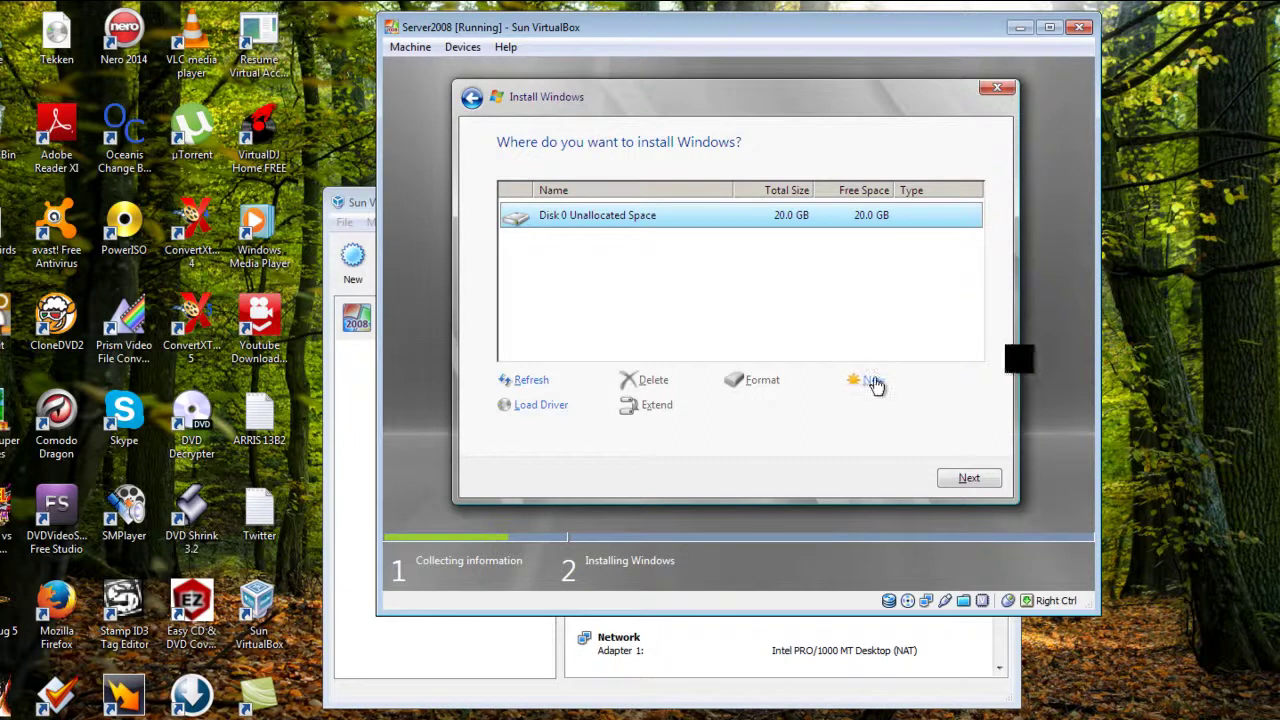
# - Create a new 10240 MB primary partition on Disk 0, leaving 10.0 GB unallocated
pyautogui.click(872, 381)
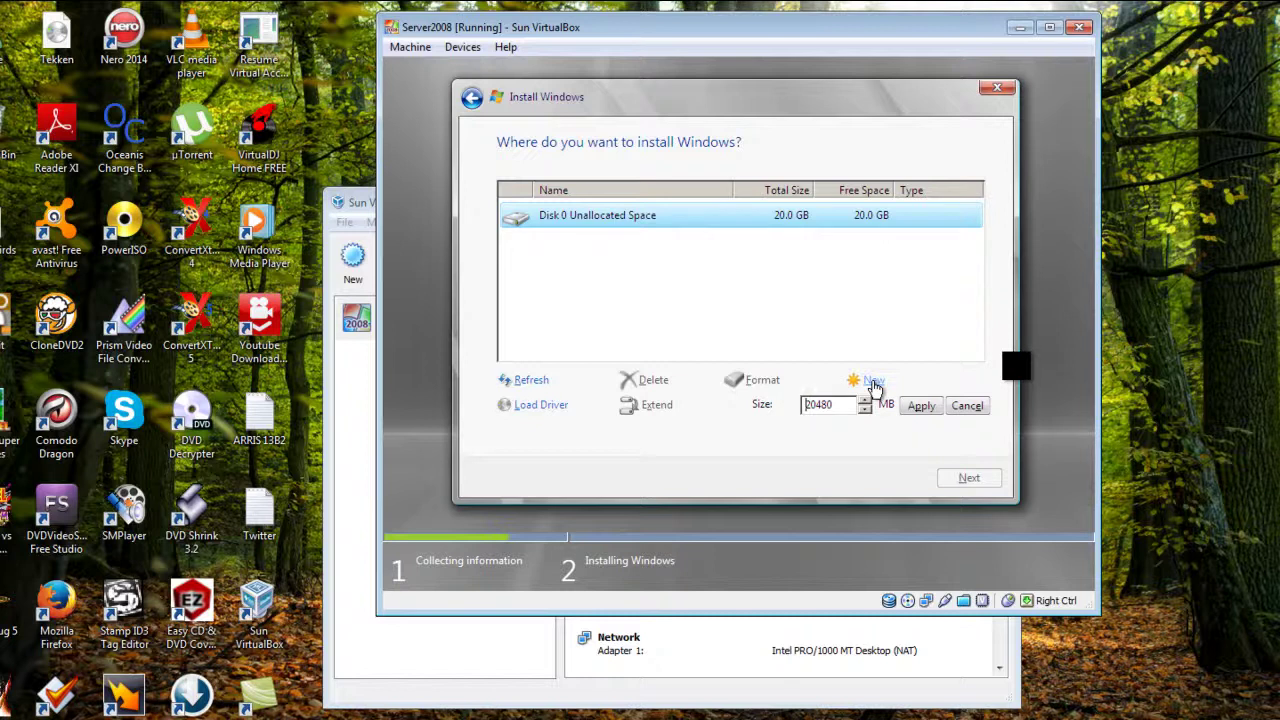
pyautogui.press('Delete')
pyautogui.write('1')
pyautogui.press('Delete')
pyautogui.write('2')
pyautogui.press('BackSpace')
pyautogui.write('40')
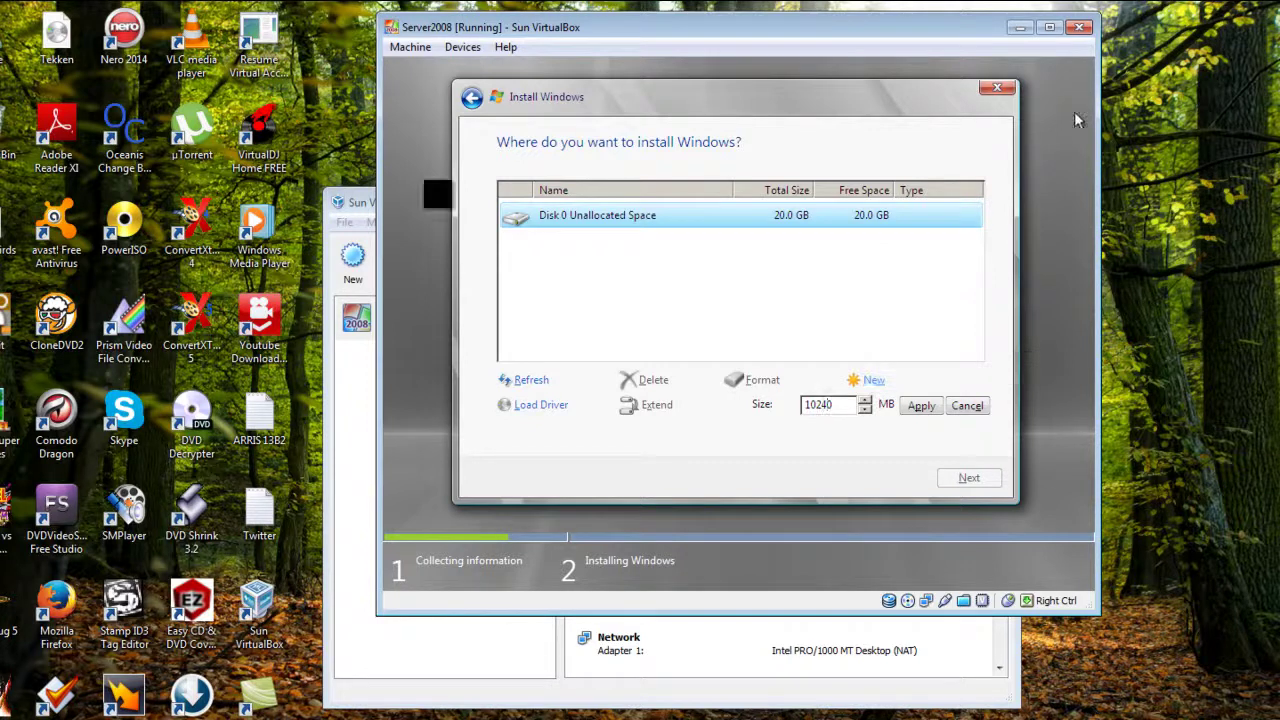
pyautogui.click(912, 405)
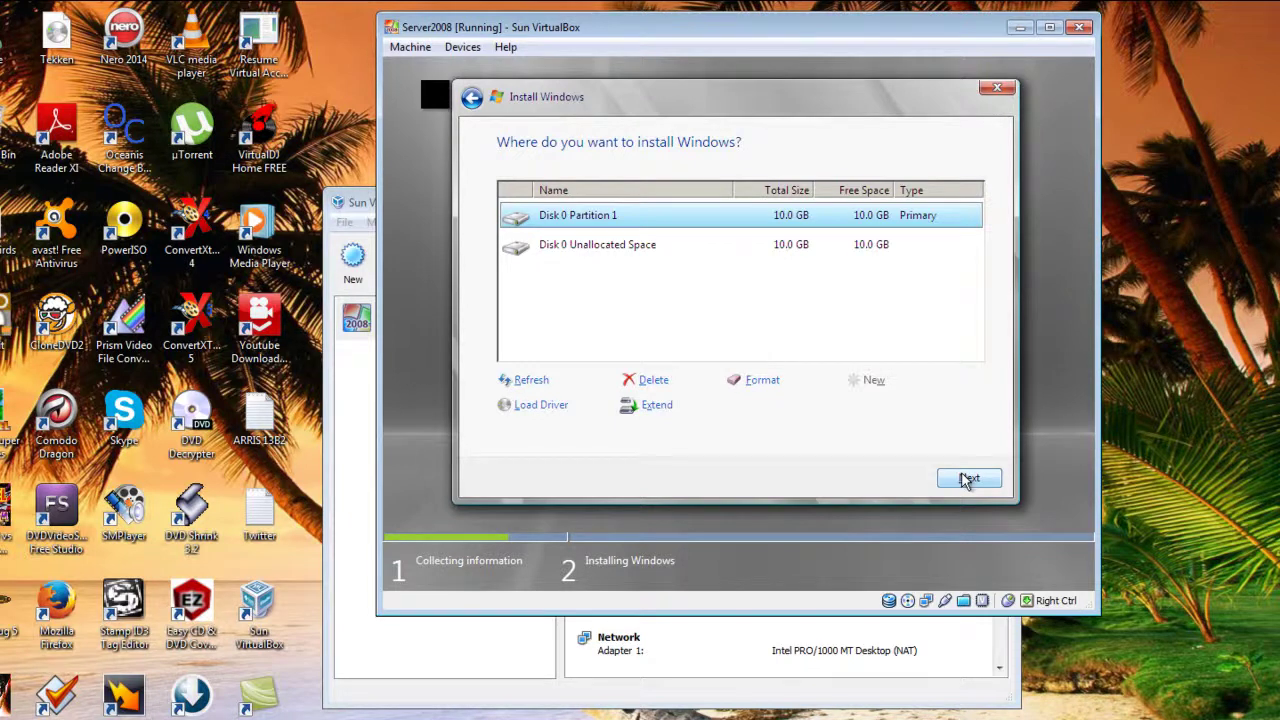
# - Start installing Windows onto Disk 0 Partition 1 and let it copy files until reboot
pyautogui.click(969, 480)
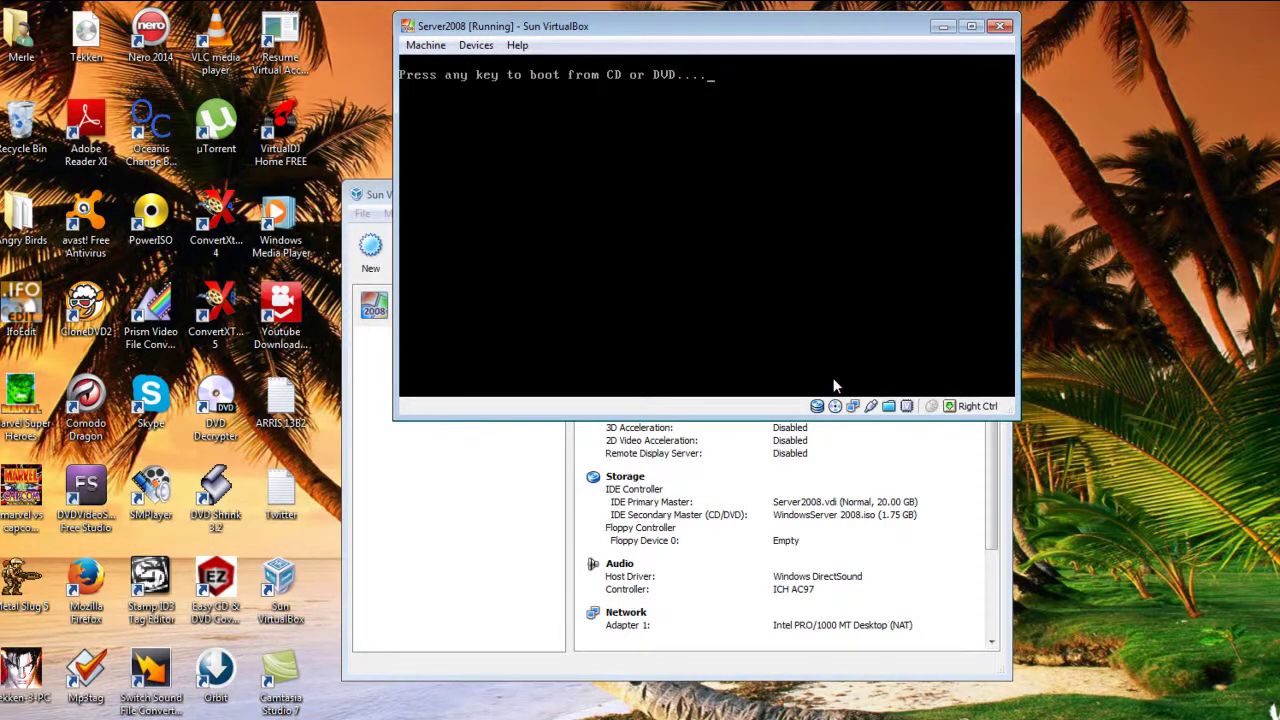
# - Answer the boot-from-CD prompt so Windows setup continues toward completing installation
pyautogui.press('Return')
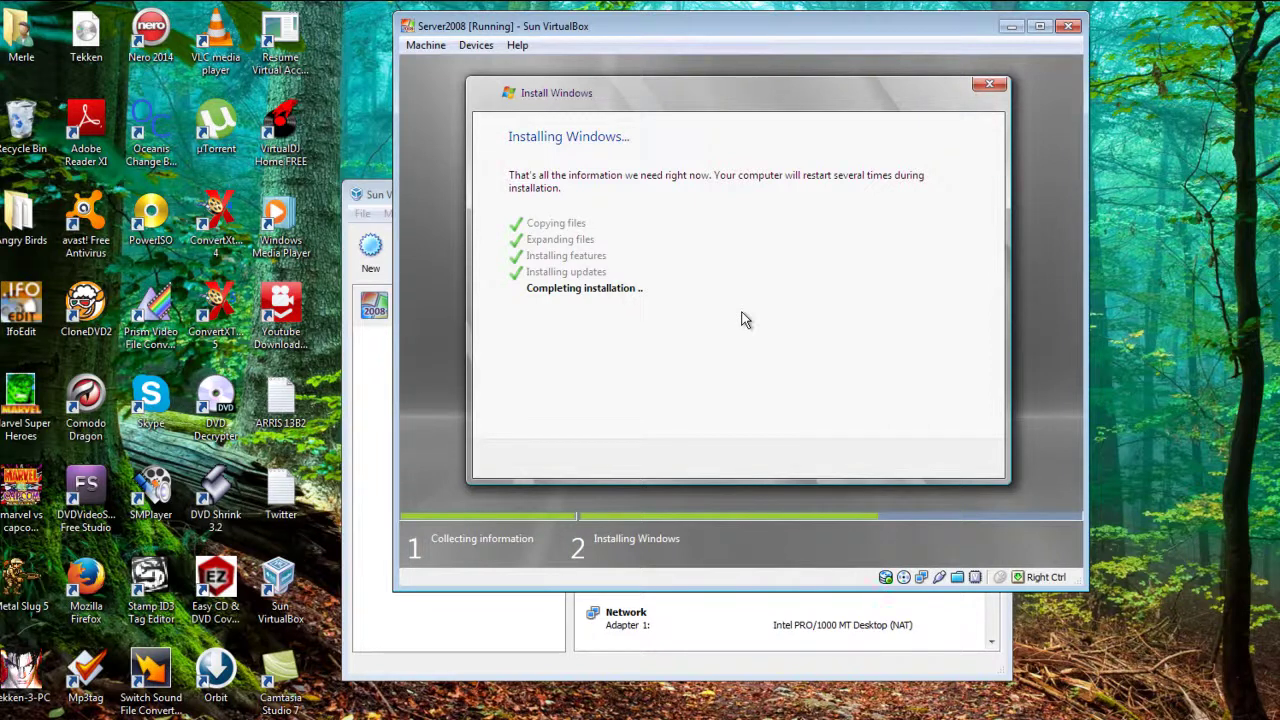
# - Release keyboard capture with Right Ctrl, return focus to the VM, and await reboot
pyautogui.press('Control_R')
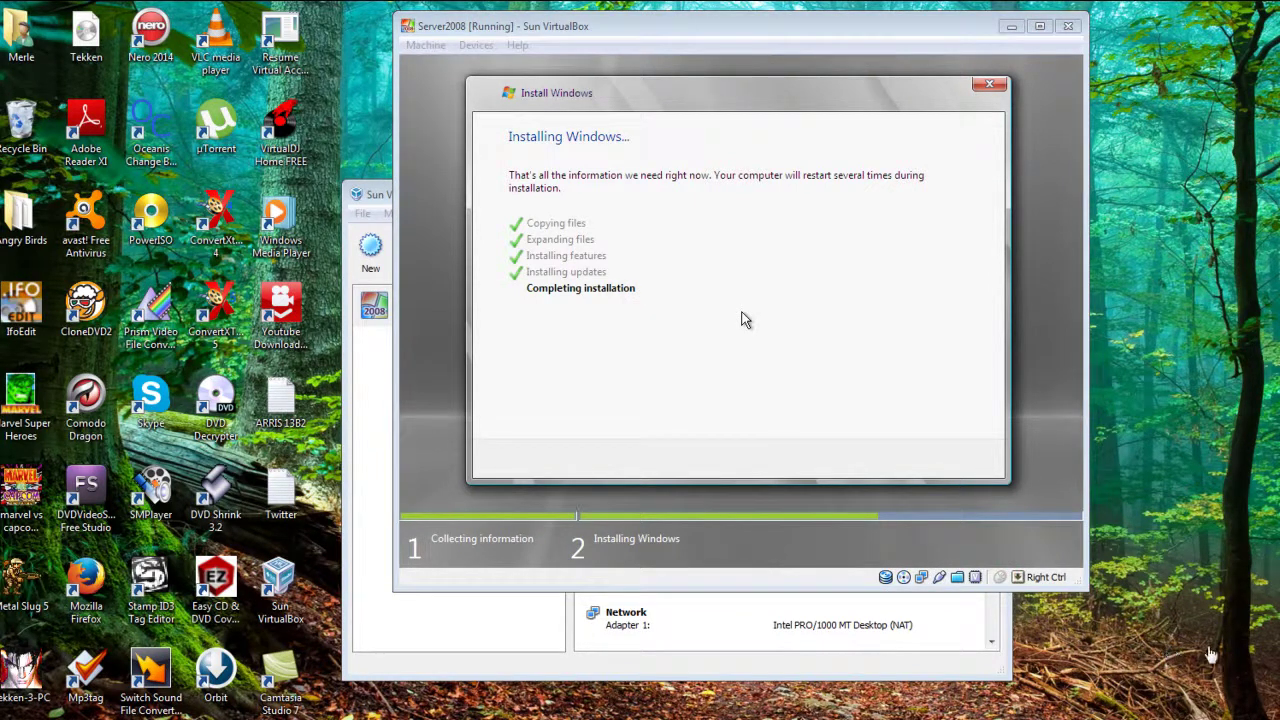
pyautogui.hotkey('alt', 'Tab')
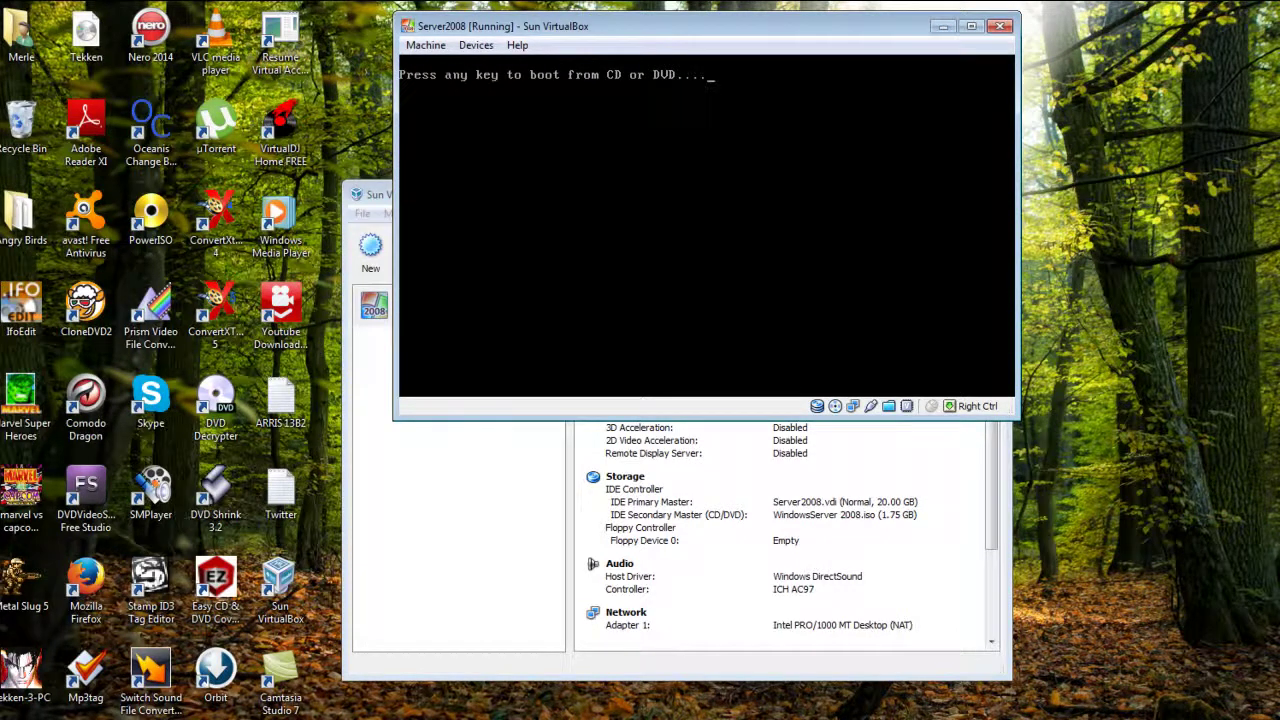
# - Focus the VM, skip the CD boot prompt, and shift the VM window slightly aside
pyautogui.click(726, 189)
pyautogui.press('Return')
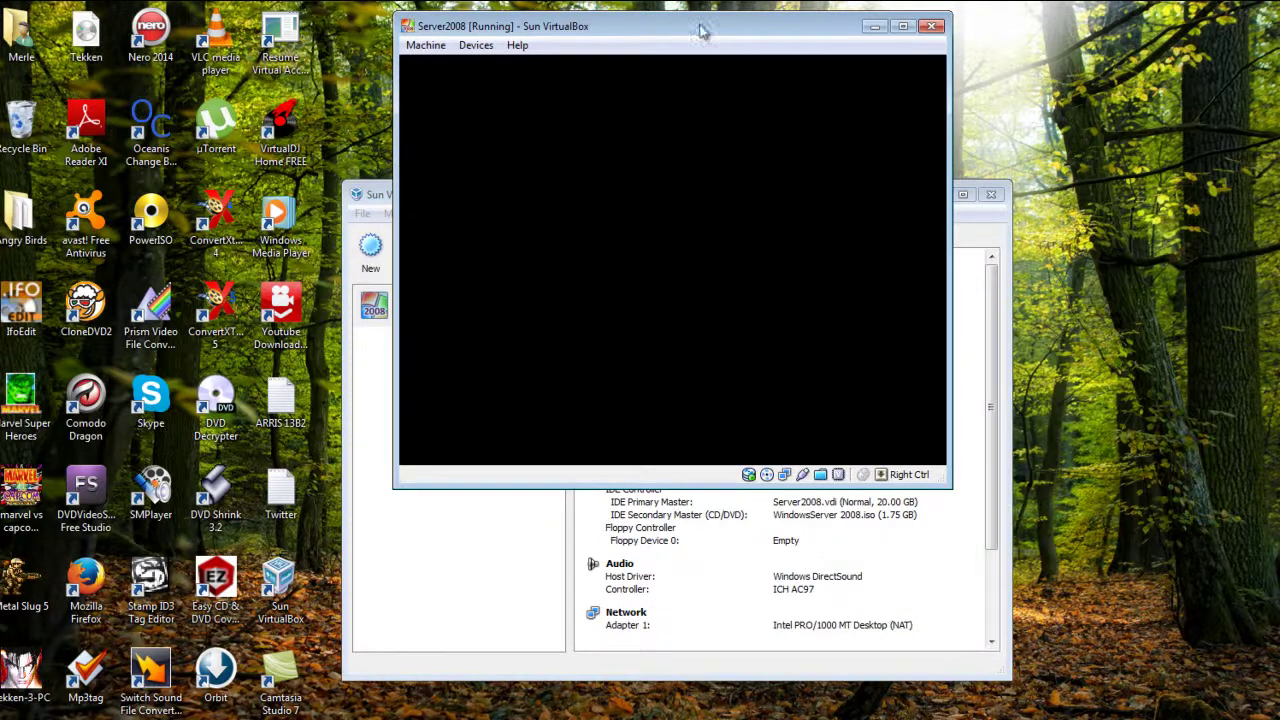
pyautogui.moveTo(691, 23); pyautogui.dragTo(616, 39)
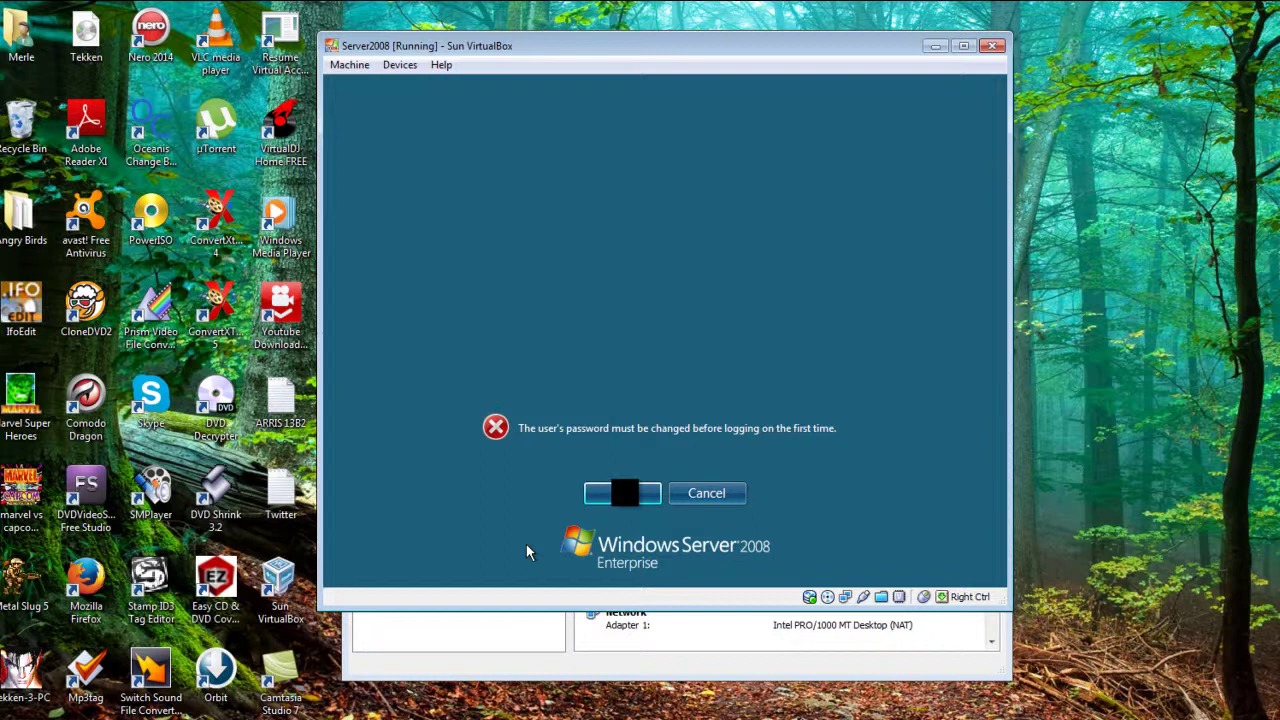
# - Enter and confirm a new Administrator password, then acknowledge the change to reach the desktop
pyautogui.click(624, 494)
pyautogui.click(640, 378)
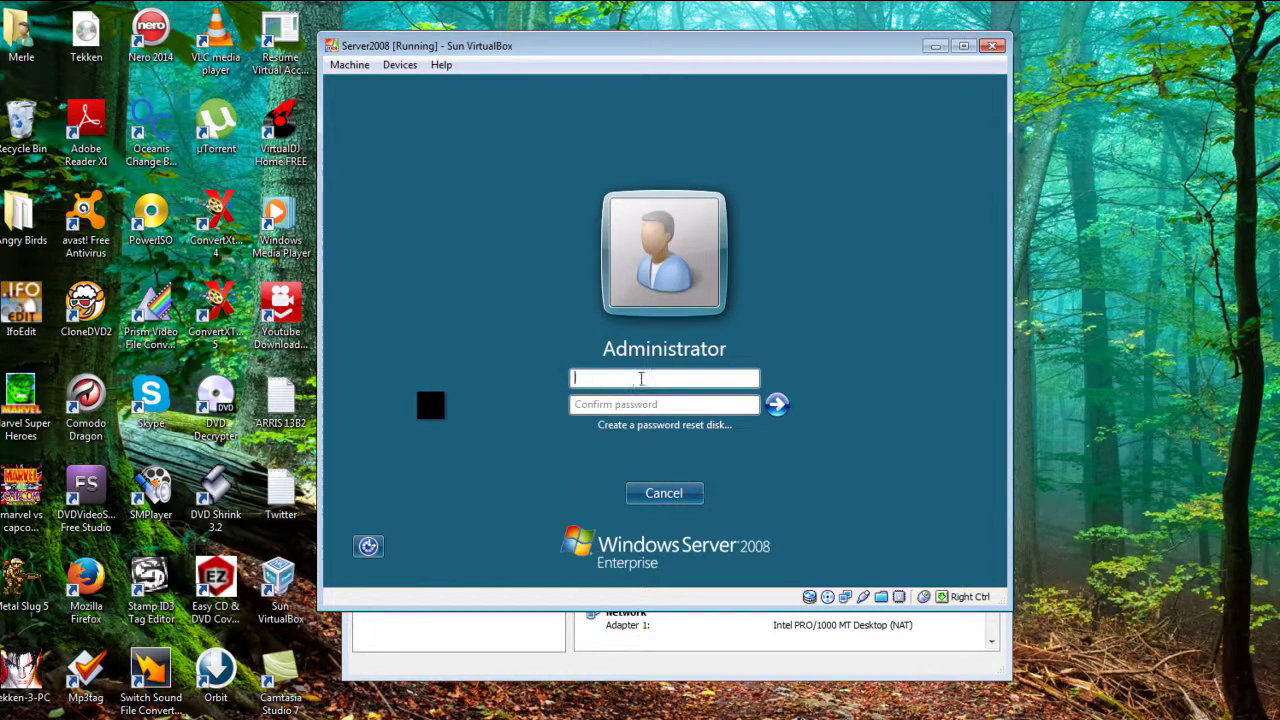
pyautogui.write('P@ssw0rd123')
pyautogui.press('Tab')
pyautogui.write('P@ssw0rd1234')
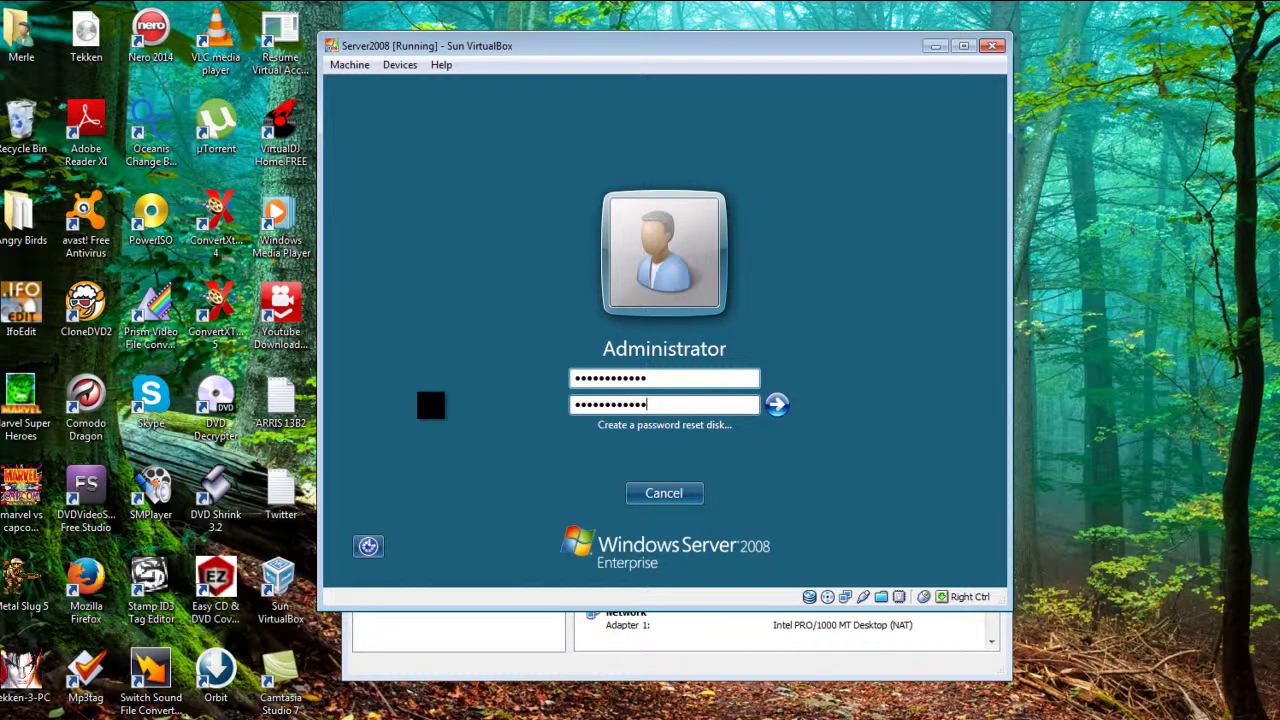
pyautogui.press('Return')
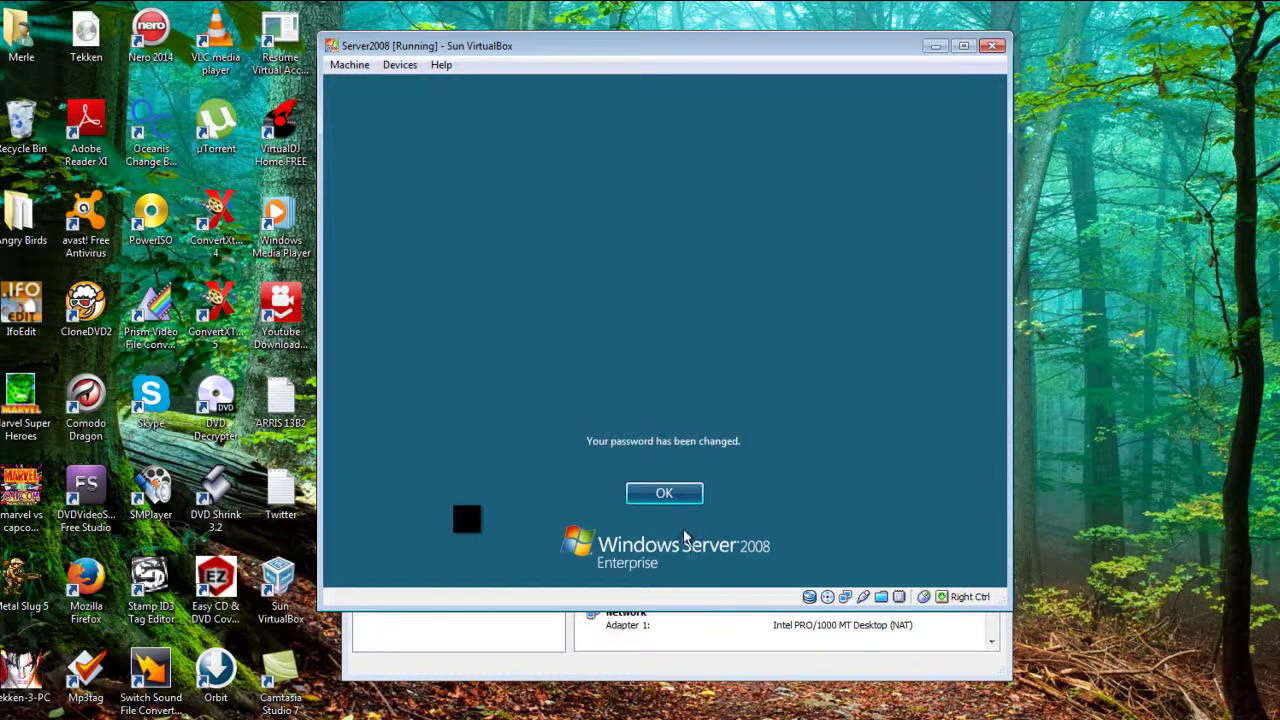
pyautogui.click(664, 494)
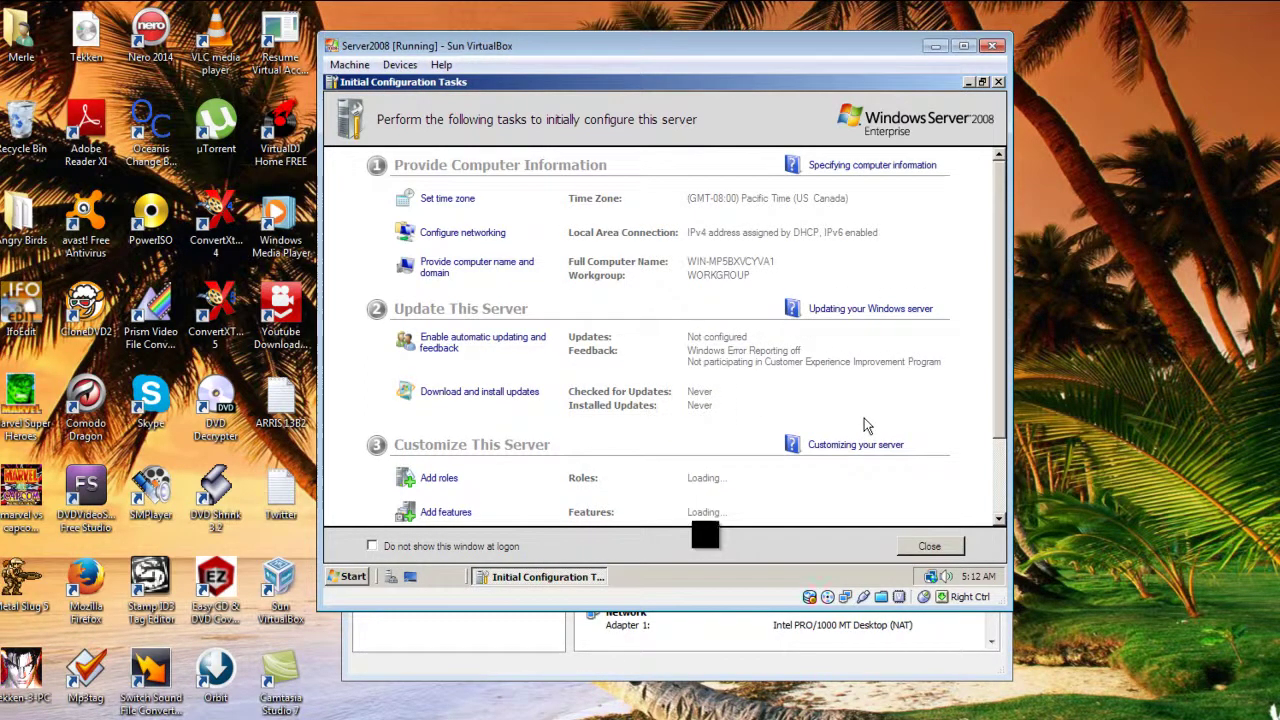
pyautogui.scroll(-2, 884, 278)
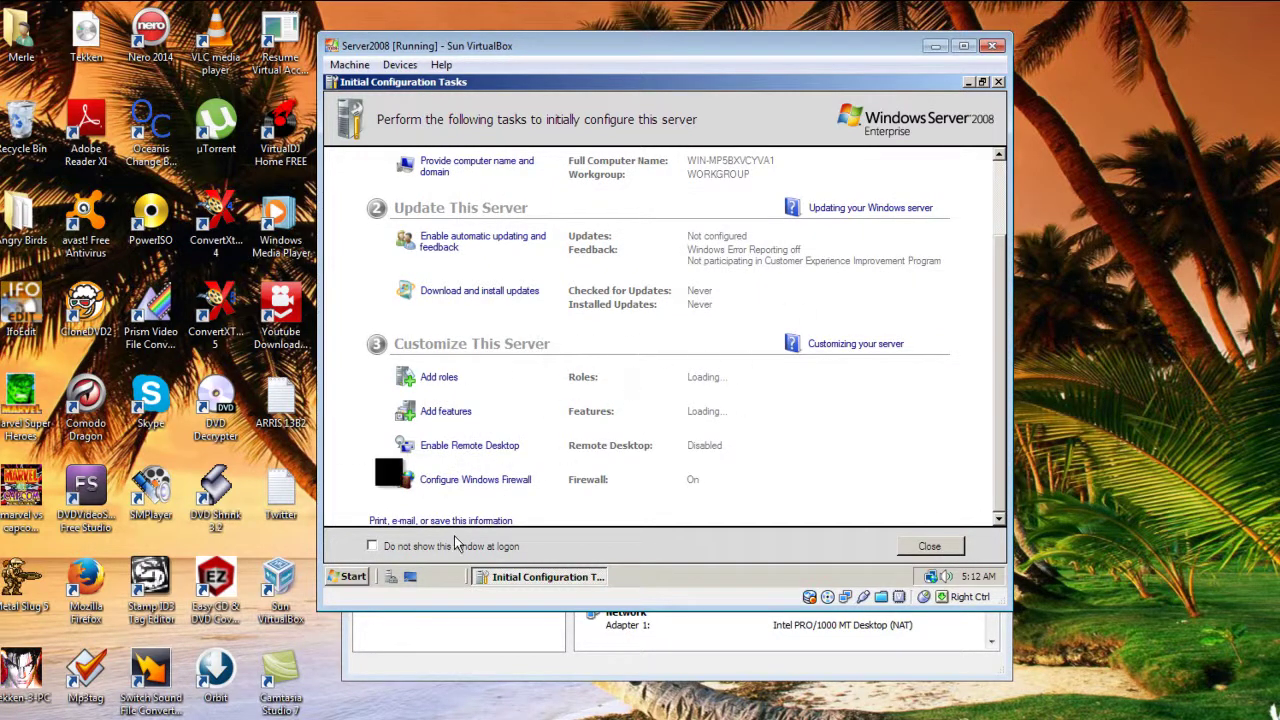
pyautogui.scroll(2, 583, 510)
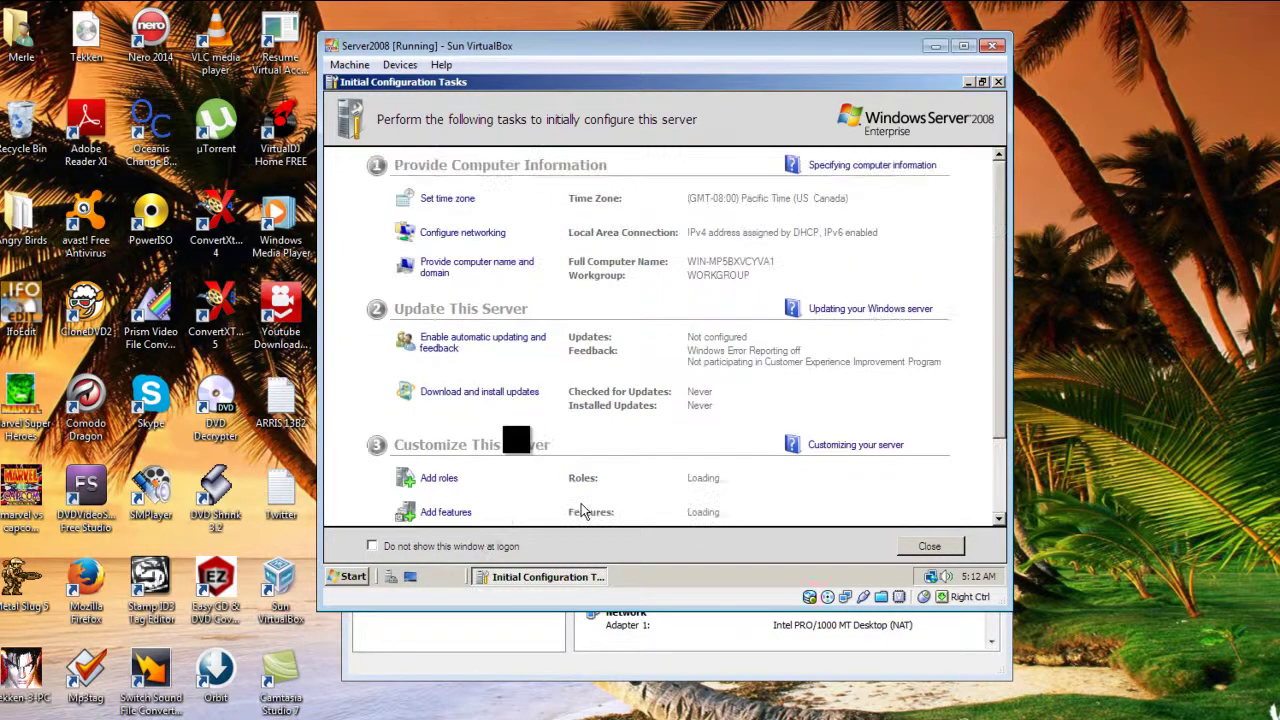
pyautogui.click(533, 577)
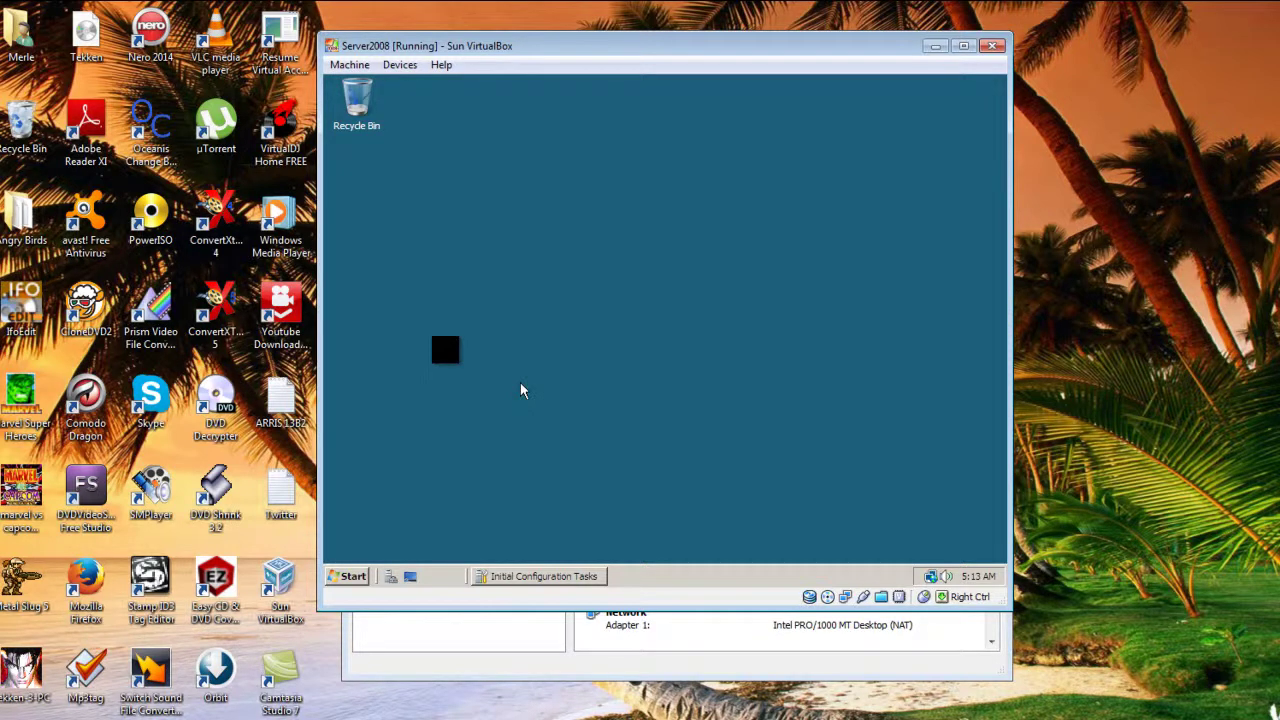
pyautogui.click(521, 578)
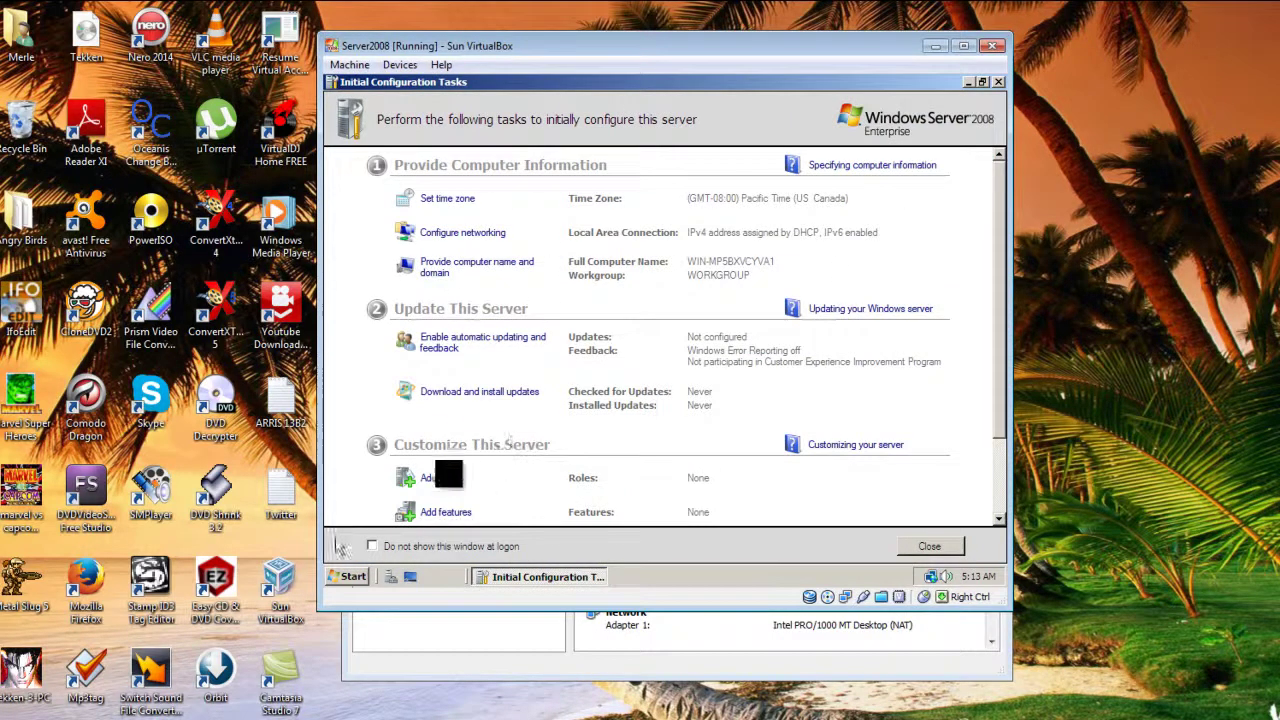
pyautogui.click(537, 577)
pyautogui.click(537, 577)
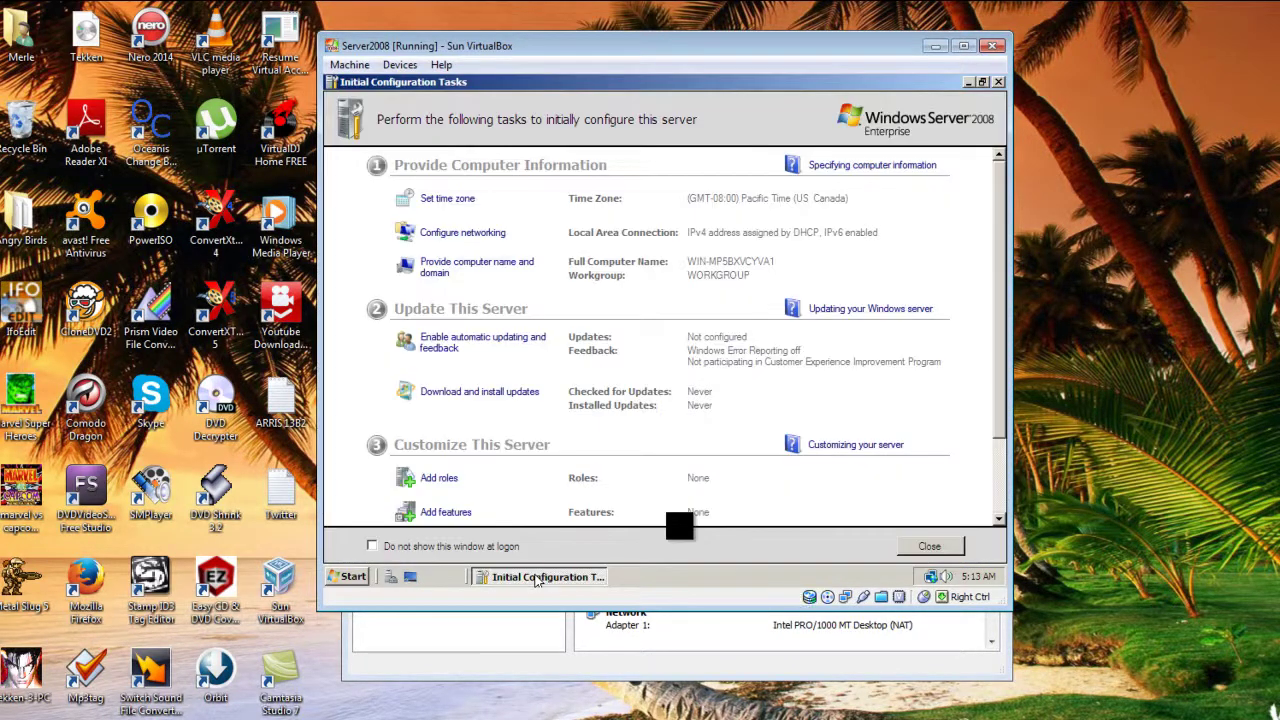
pyautogui.scroll(-3, 870, 310)
pyautogui.scroll(2, 870, 310)
pyautogui.scroll(-2, 871, 310)
pyautogui.scroll(2, 871, 310)
pyautogui.scroll(-2, 703, 417)
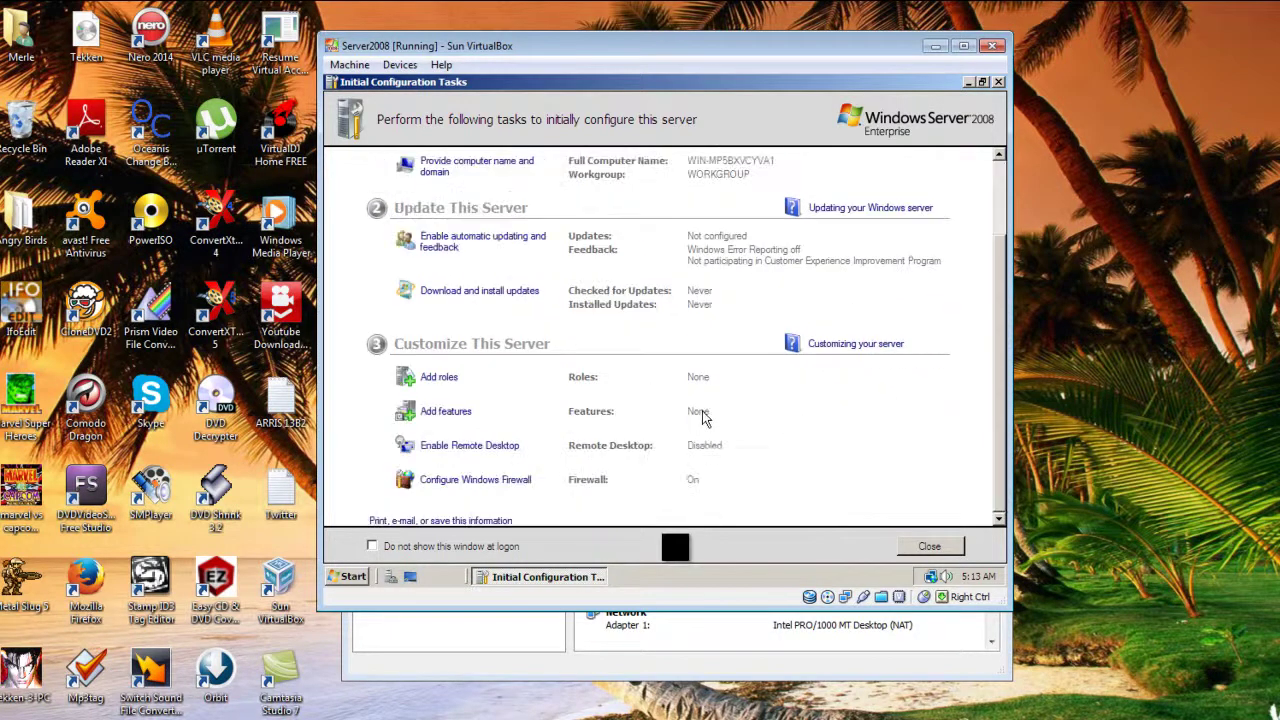
pyautogui.scroll(2, 703, 417)
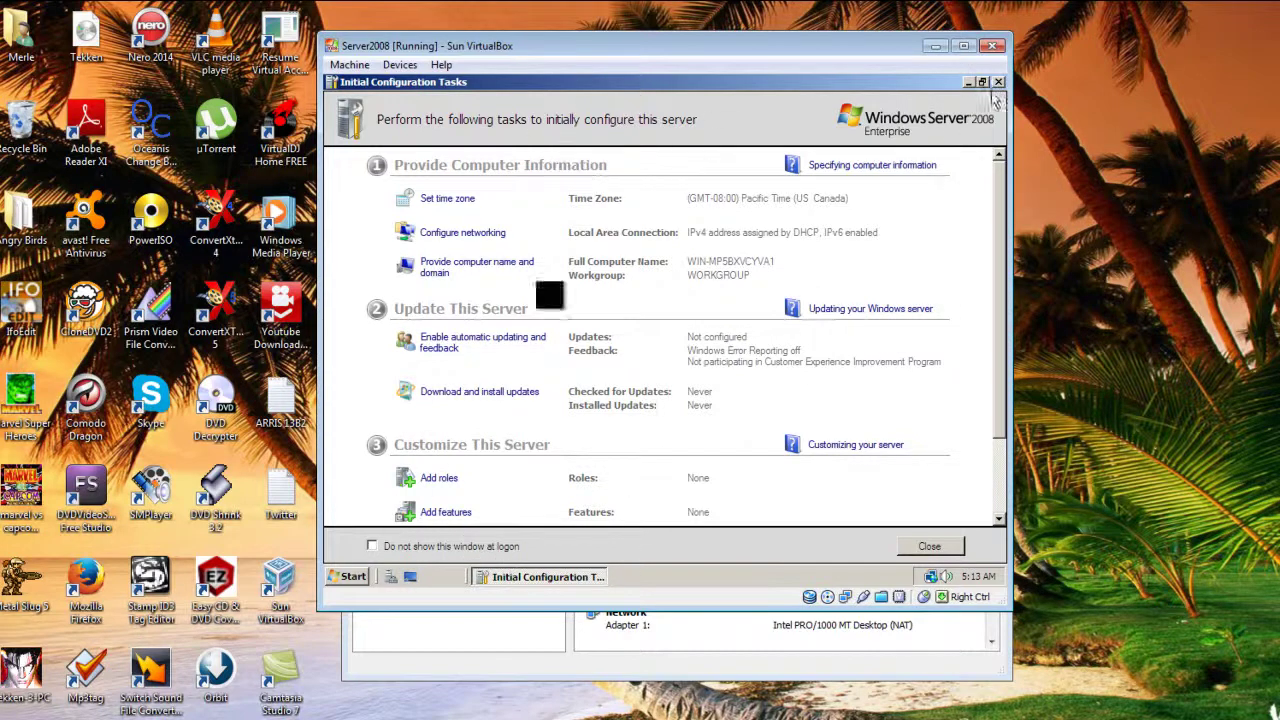
# - Close the Initial Configuration Tasks window and then the Server Manager window
pyautogui.click(922, 547)
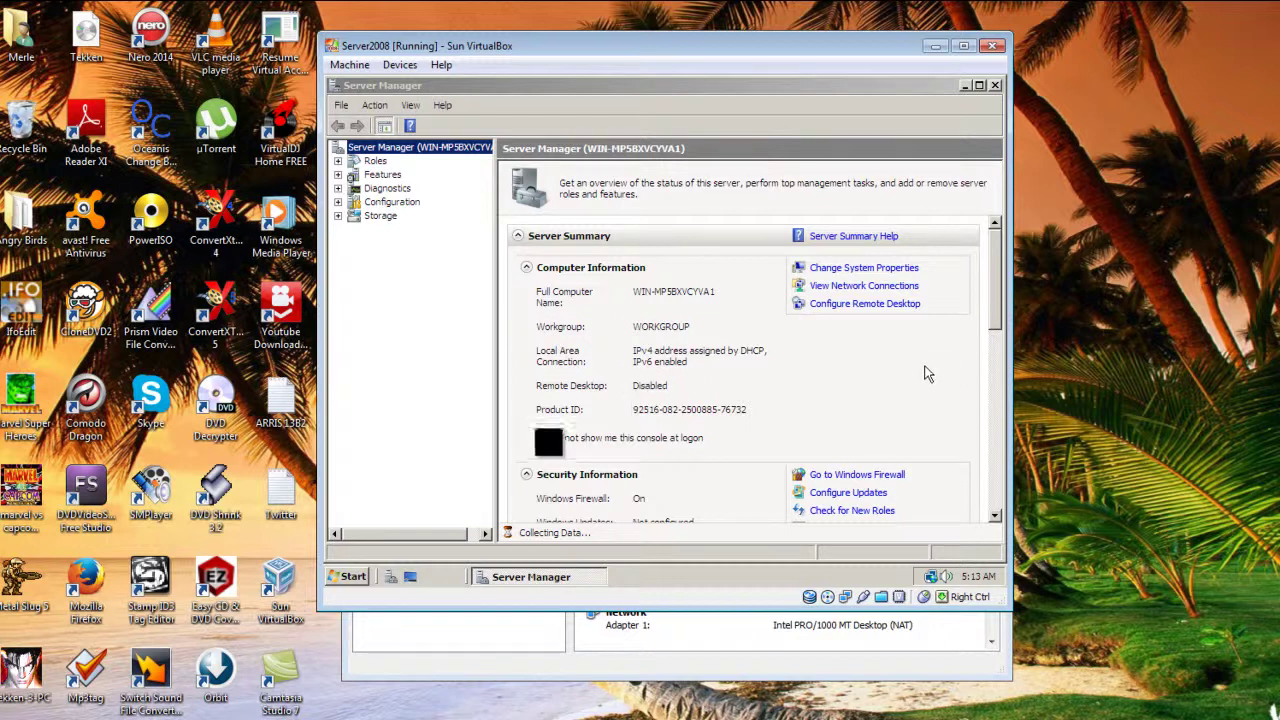
pyautogui.click(879, 355)
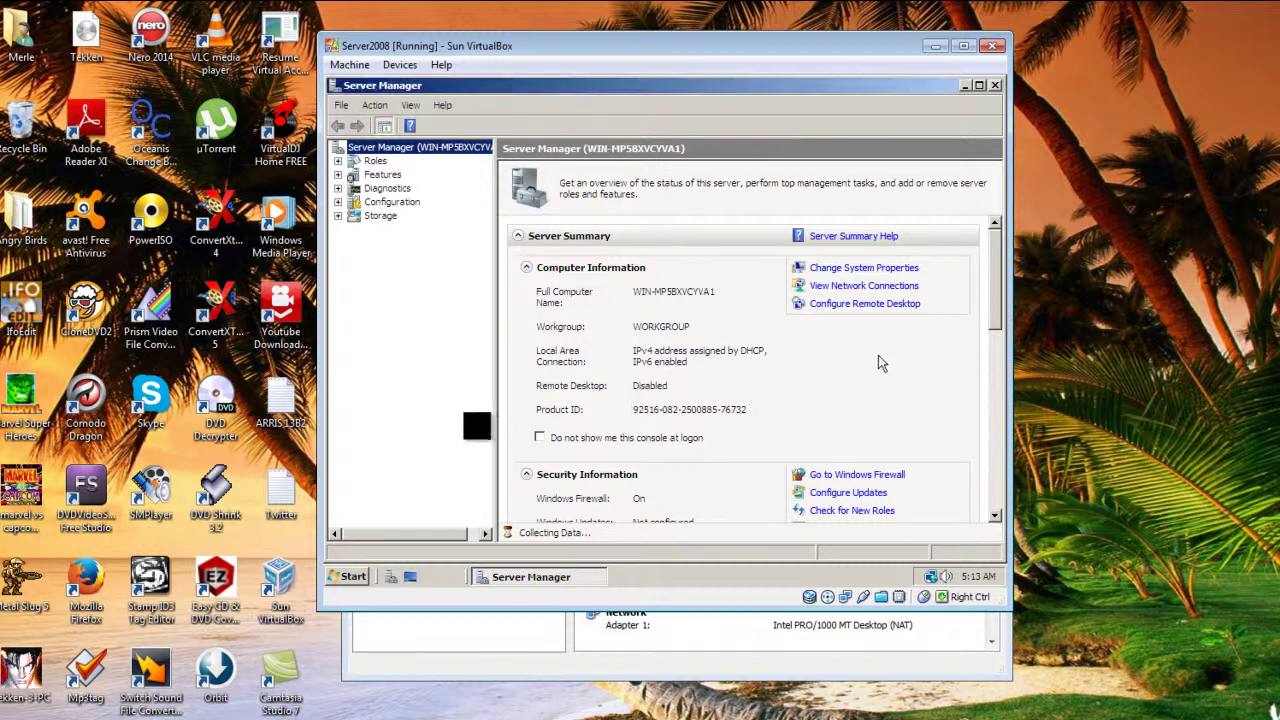
pyautogui.click(583, 149)
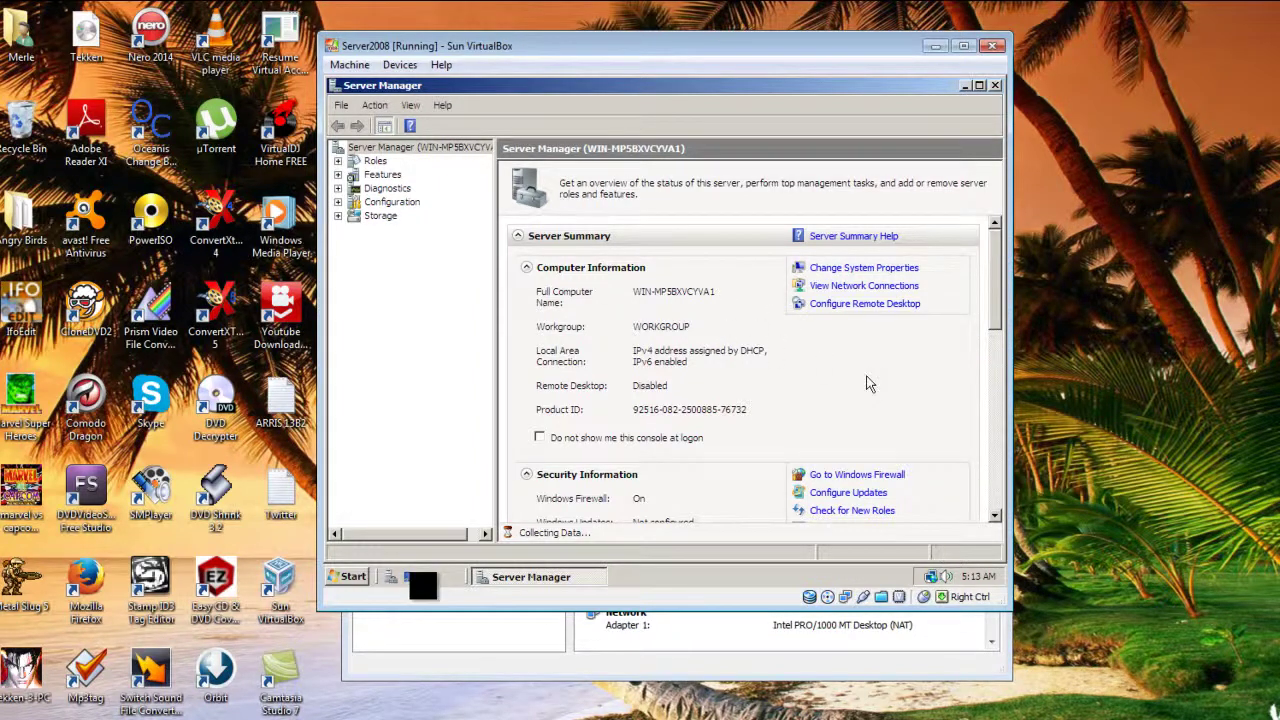
pyautogui.moveTo(998, 305); pyautogui.dragTo(996, 270)
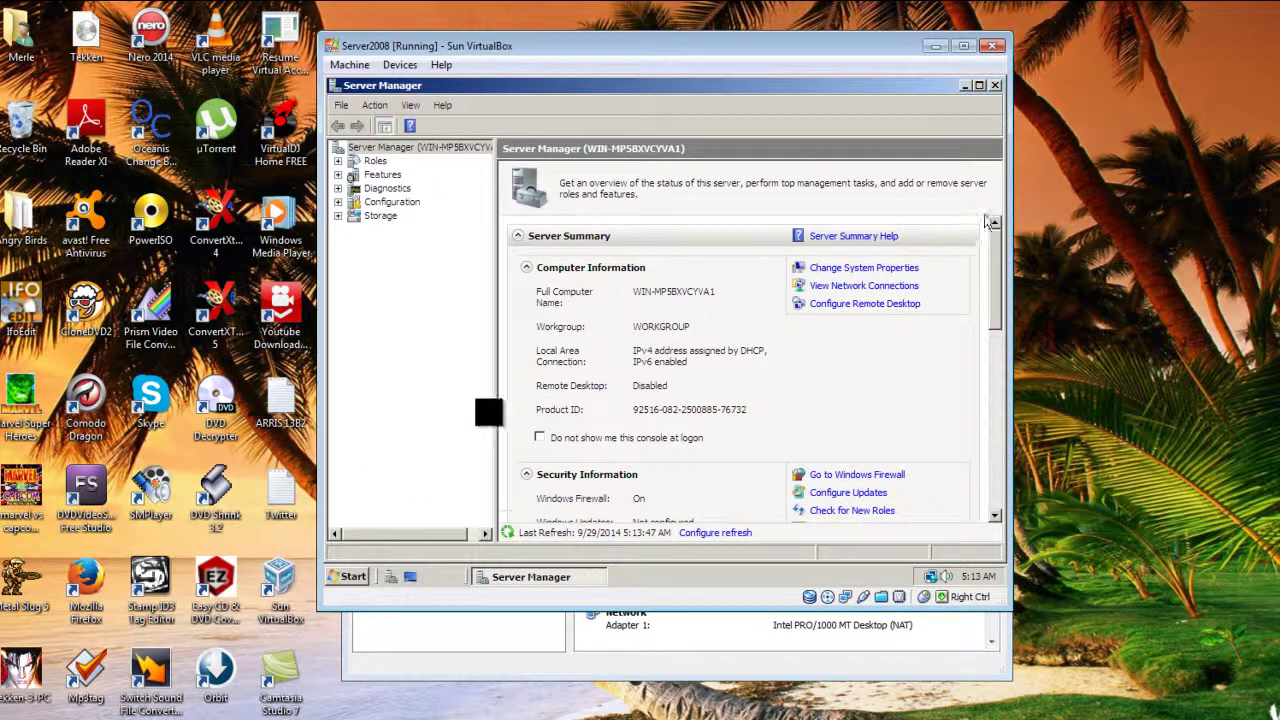
pyautogui.click(996, 87)
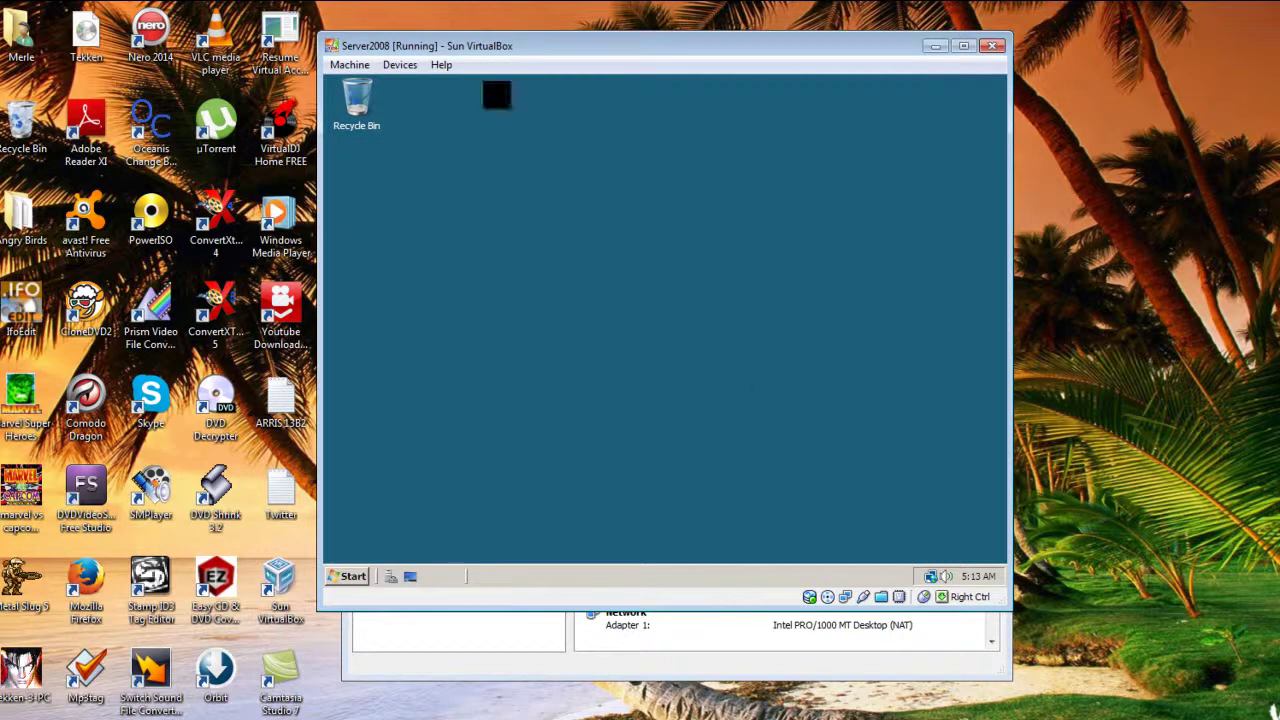